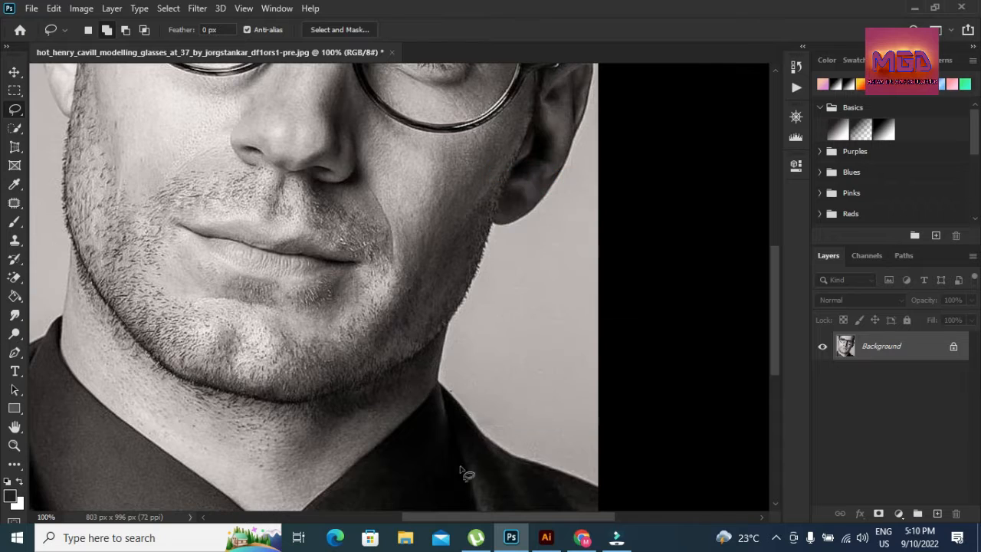
Select the shirt collar and jacket with the Quick Selection tool, leaving out the tie, and unlock the Background layer
drag(451, 519, 417, 525)
drag(775, 317, 775, 346)
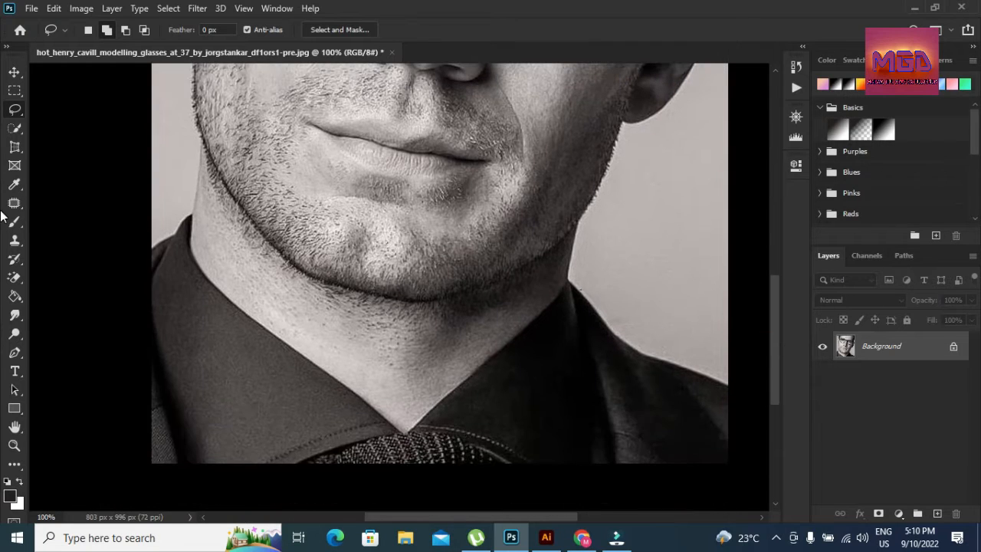
click(14, 128)
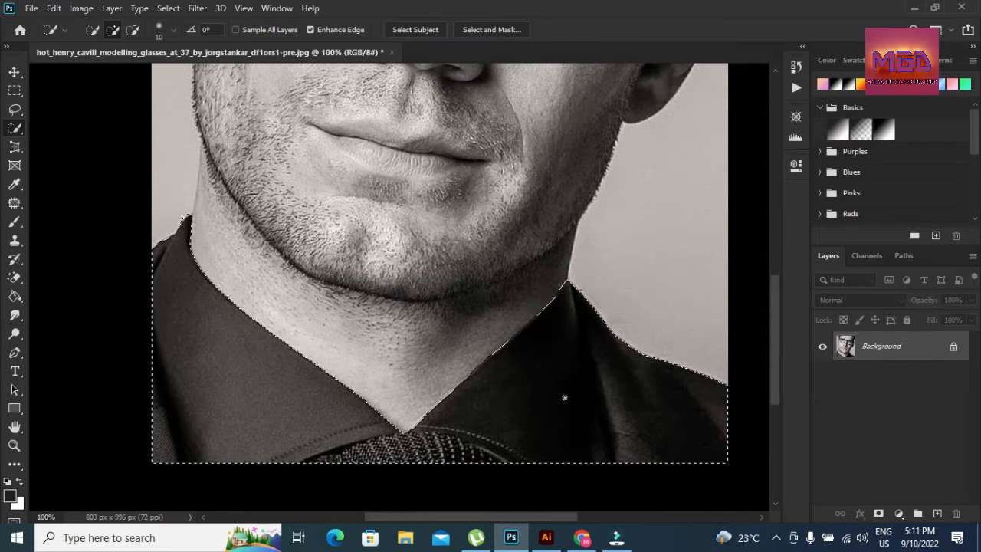
click(133, 29)
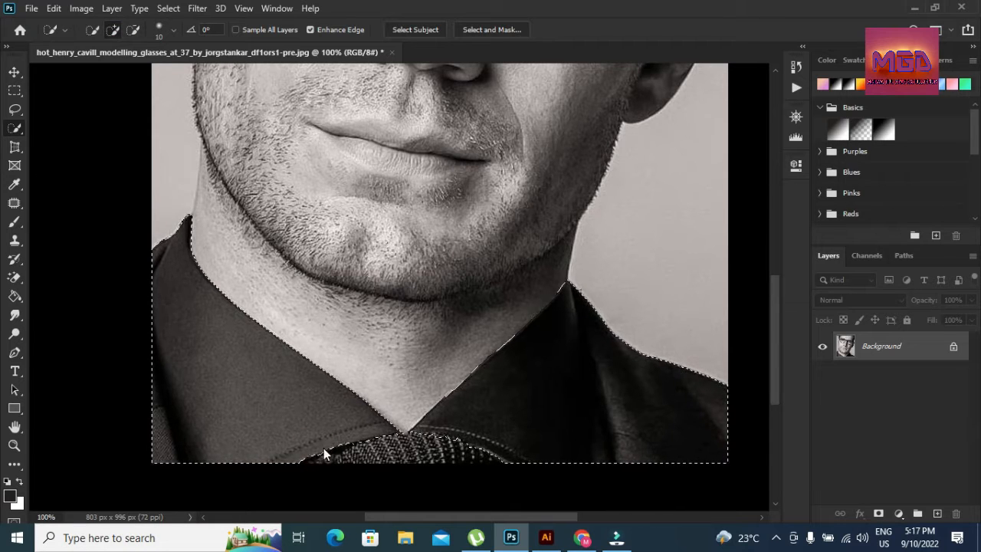
click(132, 30)
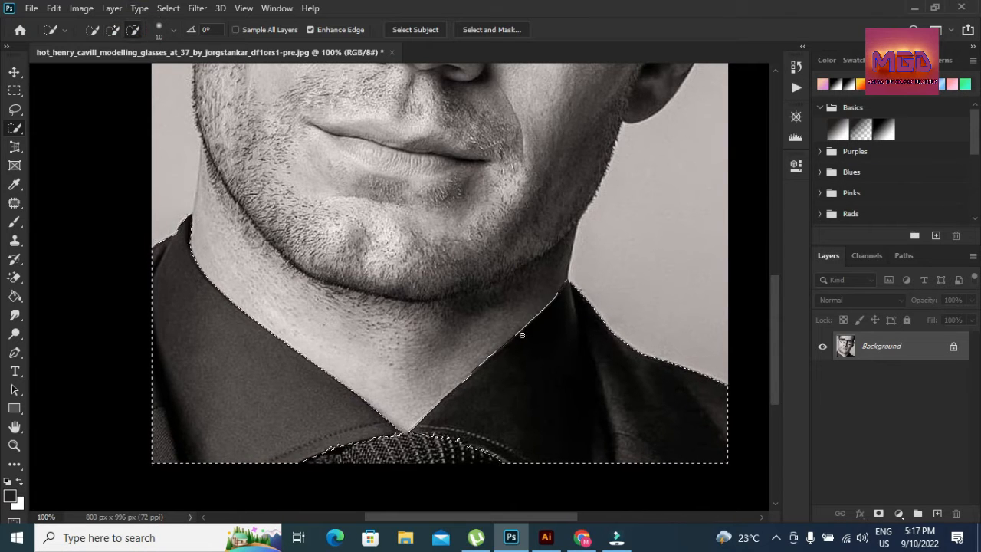
click(503, 462)
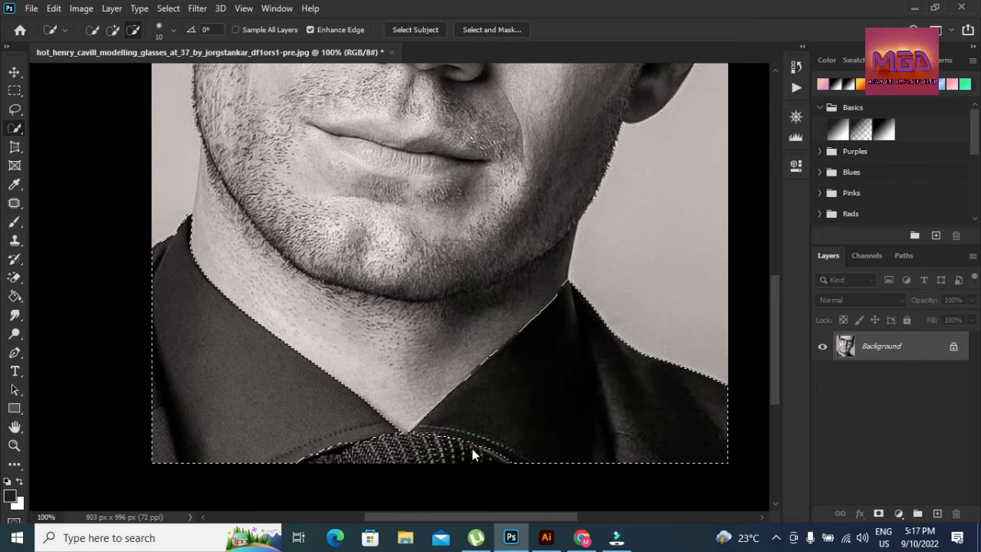
click(953, 346)
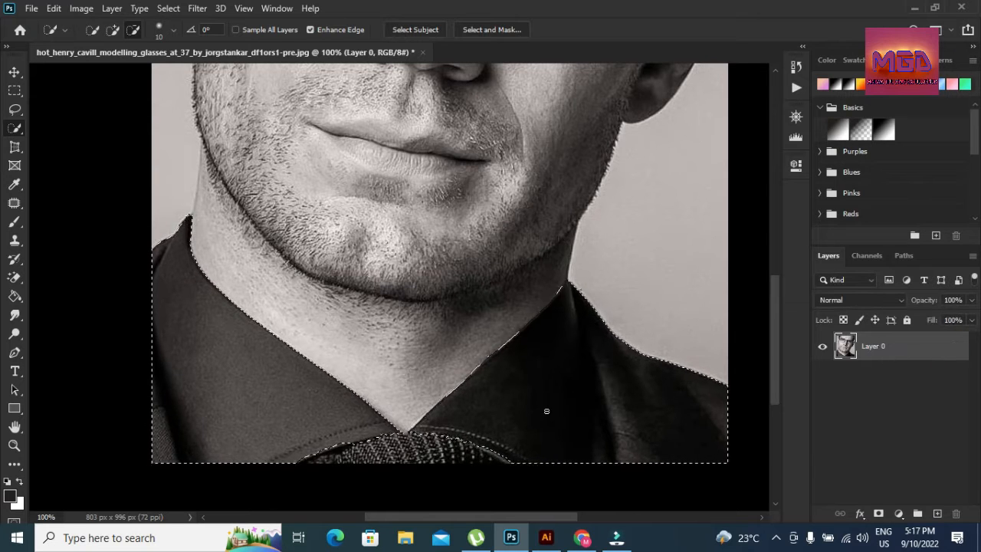
Try to cut the selected clothing onto its own layer, check the layers' visibility, and undo the cut
right_click(543, 411)
click(619, 257)
click(822, 374)
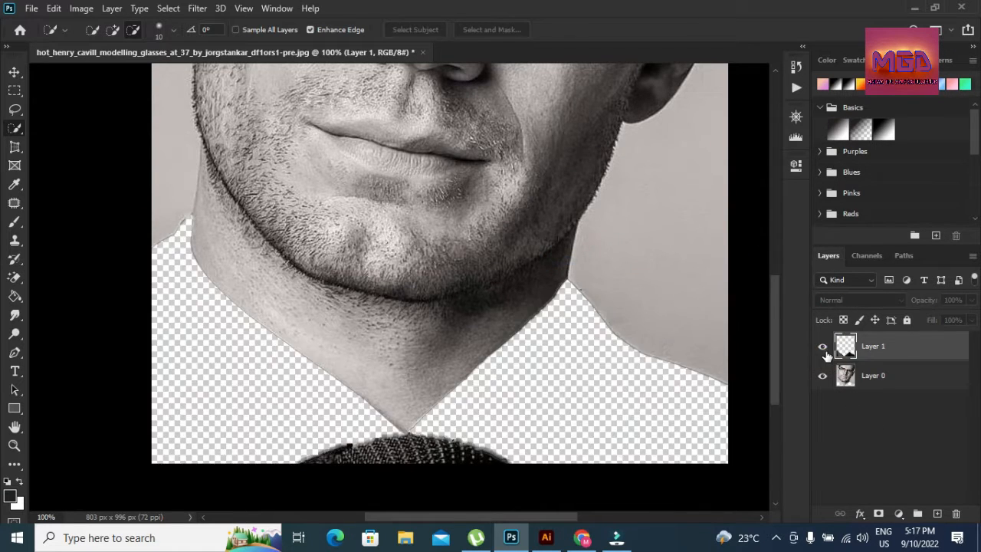
click(822, 375)
click(822, 351)
click(821, 351)
click(820, 353)
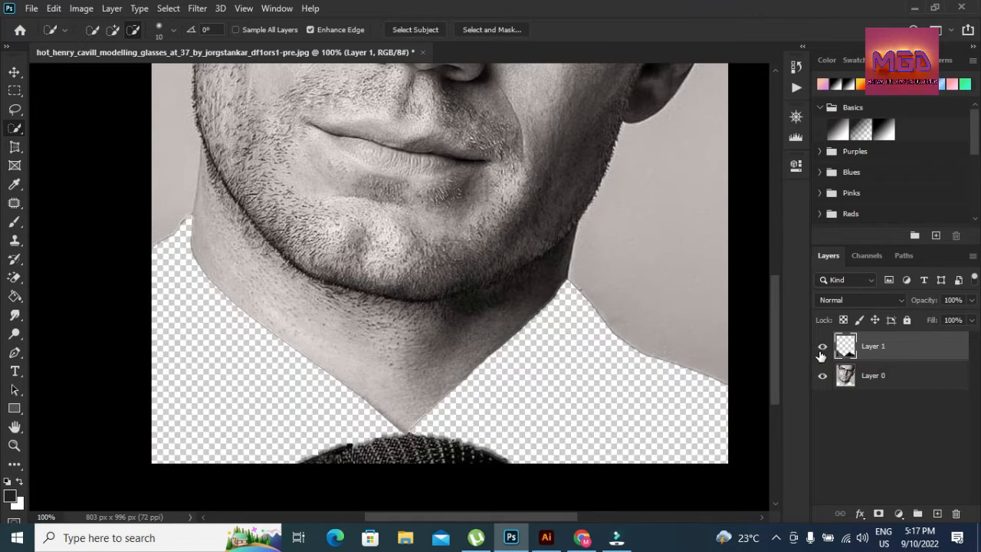
key(ctrl+z)
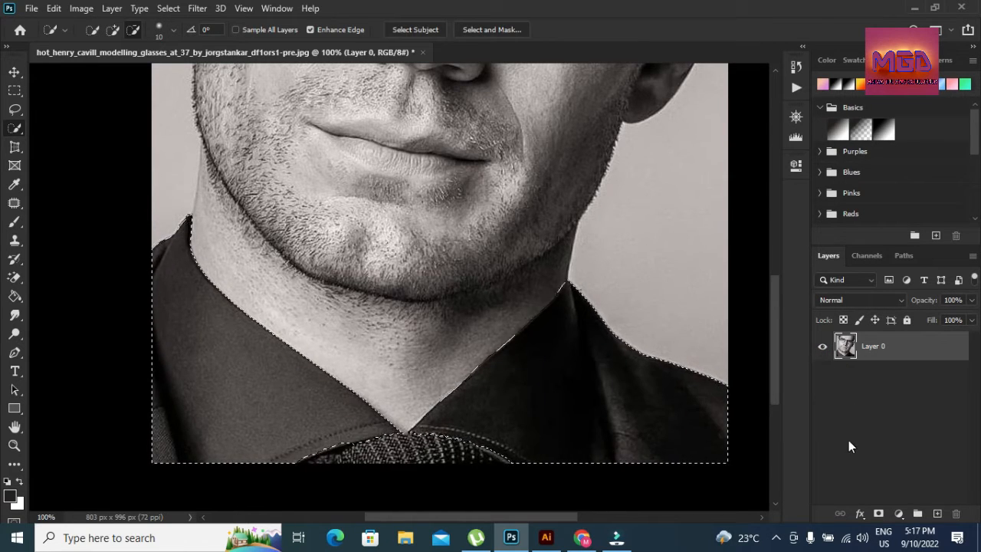
Add a bright red Solid Color fill layer over the selected shirt and jacket
click(898, 513)
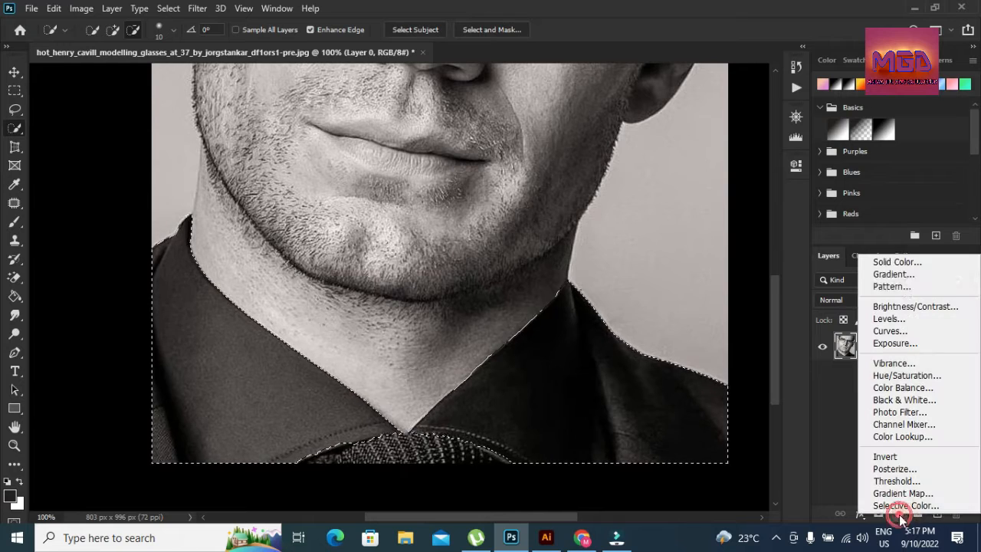
click(902, 261)
click(585, 54)
click(735, 45)
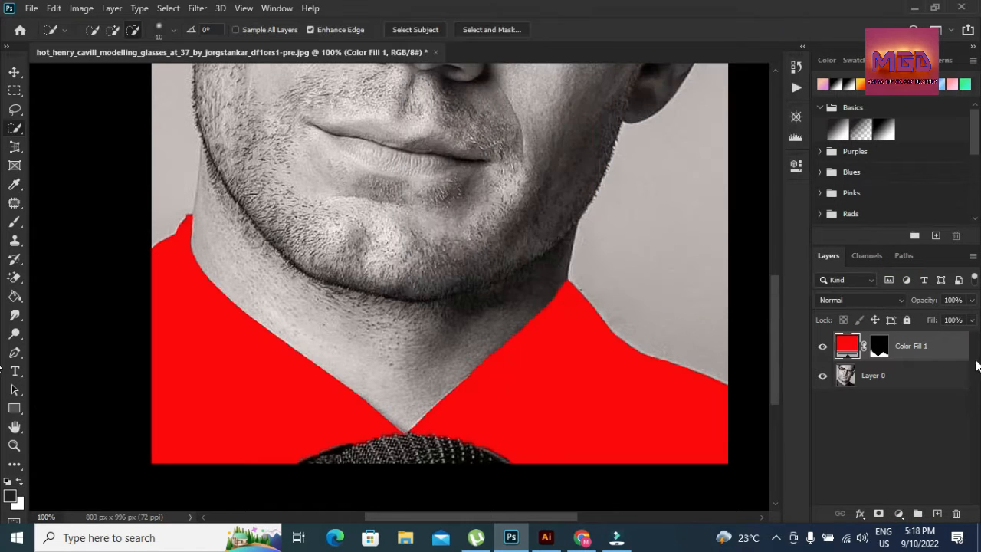
double_click(956, 347)
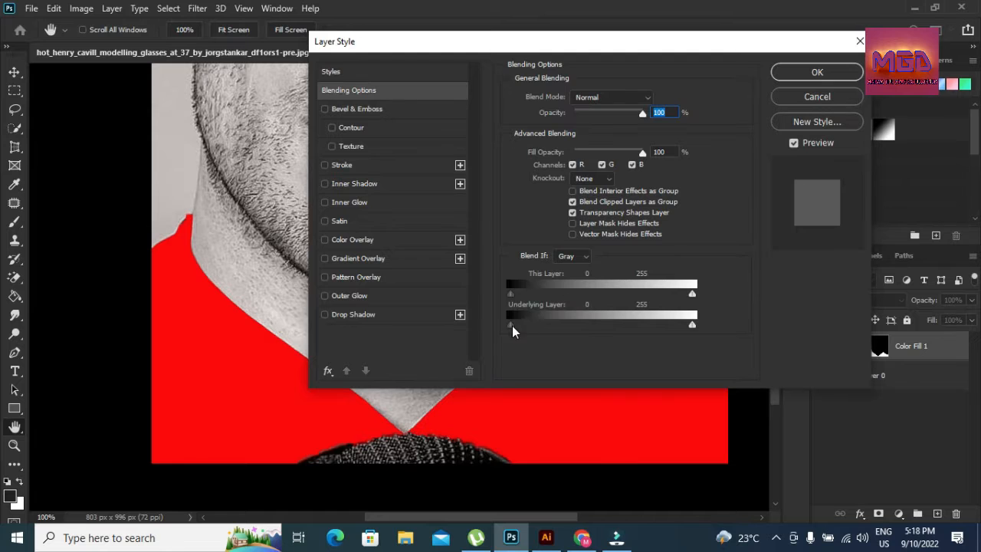
mouse_move(512, 326)
mouse_down()
mouse_move(521, 327)
mouse_move(509, 327)
mouse_up()
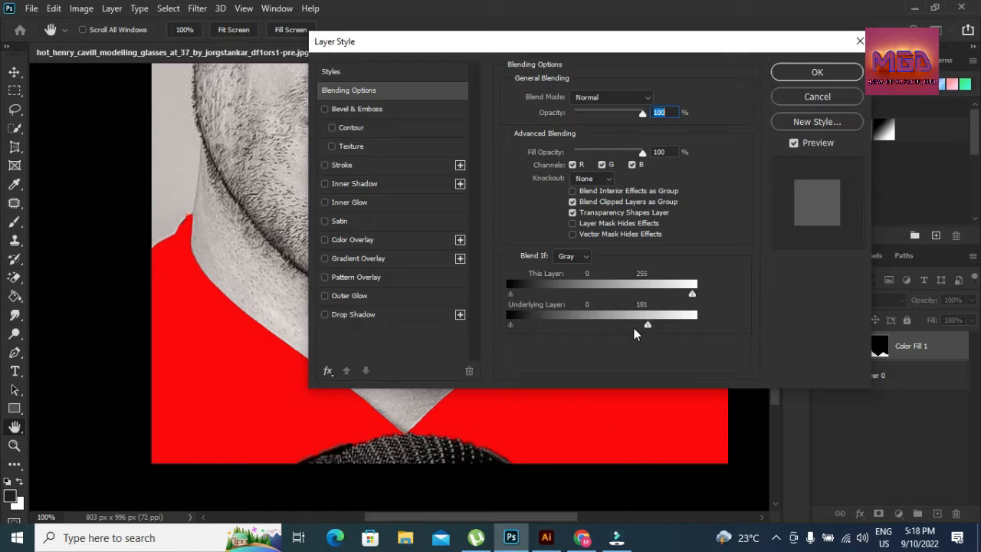
drag(603, 326, 692, 326)
click(832, 95)
Set the red fill layer's blend mode to Overlay
click(843, 299)
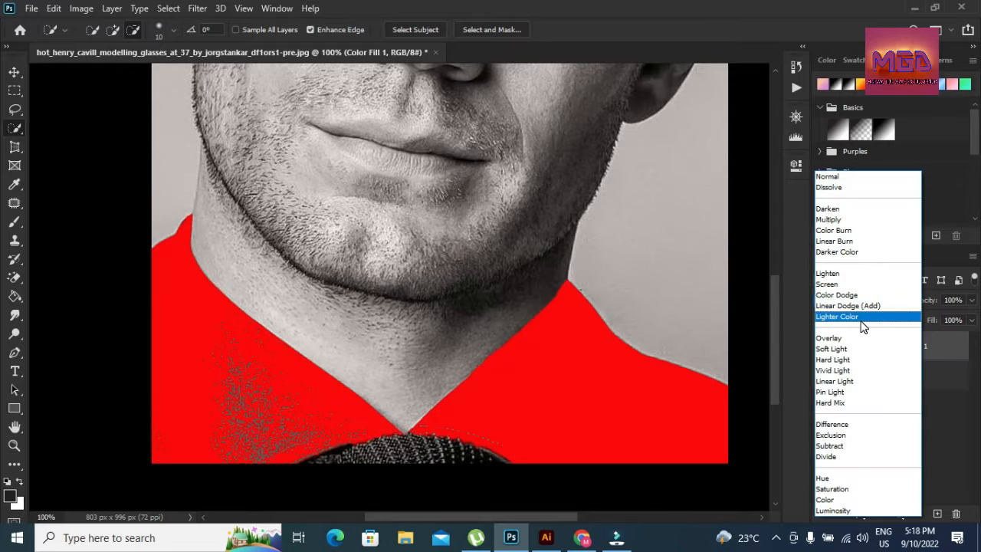
click(857, 337)
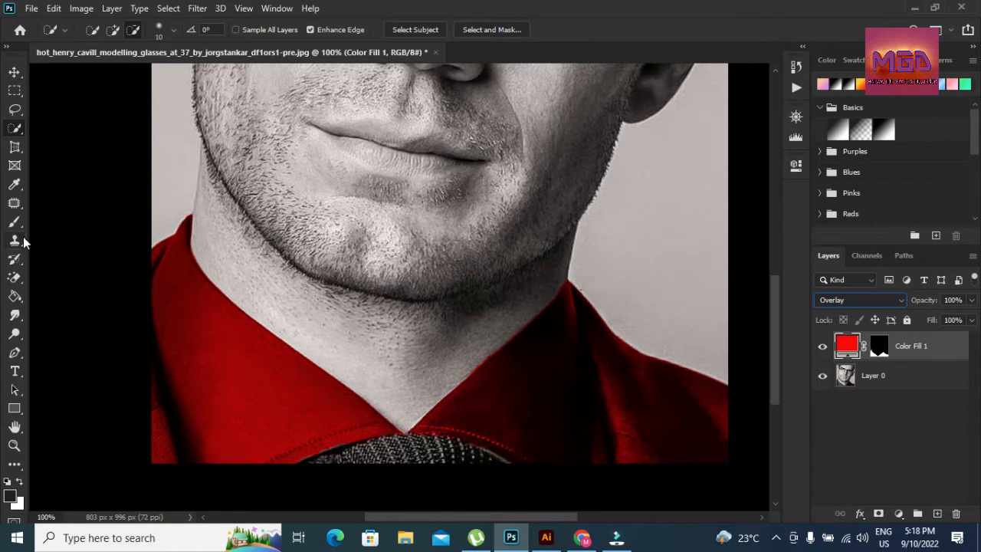
Select the tie on Layer 0 with the Quick Selection tool and subtract the spill onto the collar
click(858, 383)
mouse_move(411, 453)
mouse_down()
mouse_move(475, 462)
mouse_move(461, 447)
mouse_move(471, 446)
mouse_move(427, 442)
mouse_up()
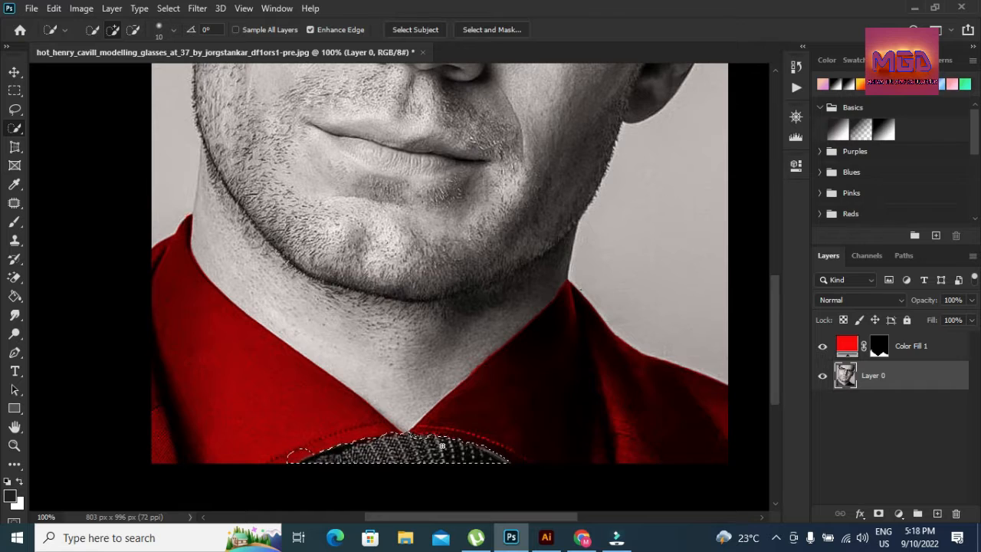
click(132, 32)
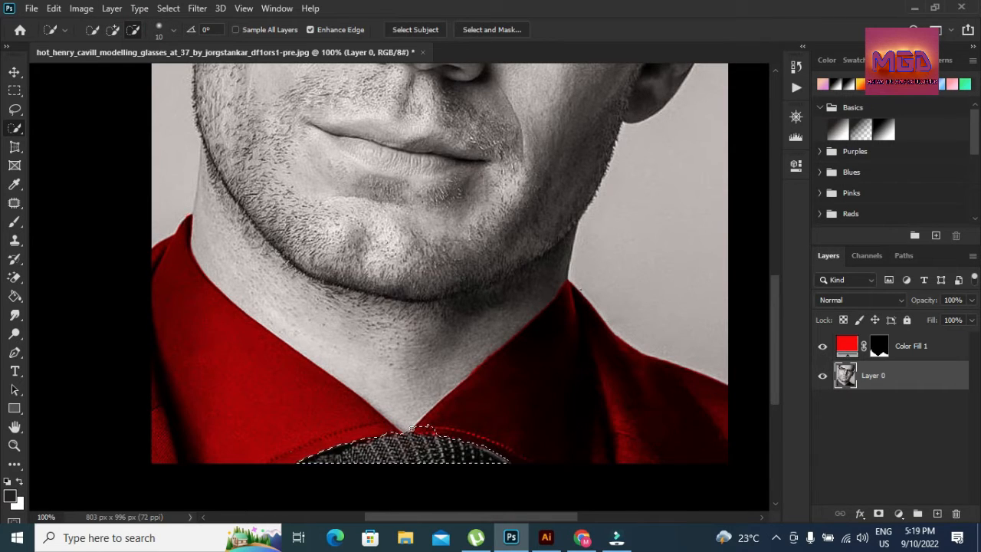
click(109, 31)
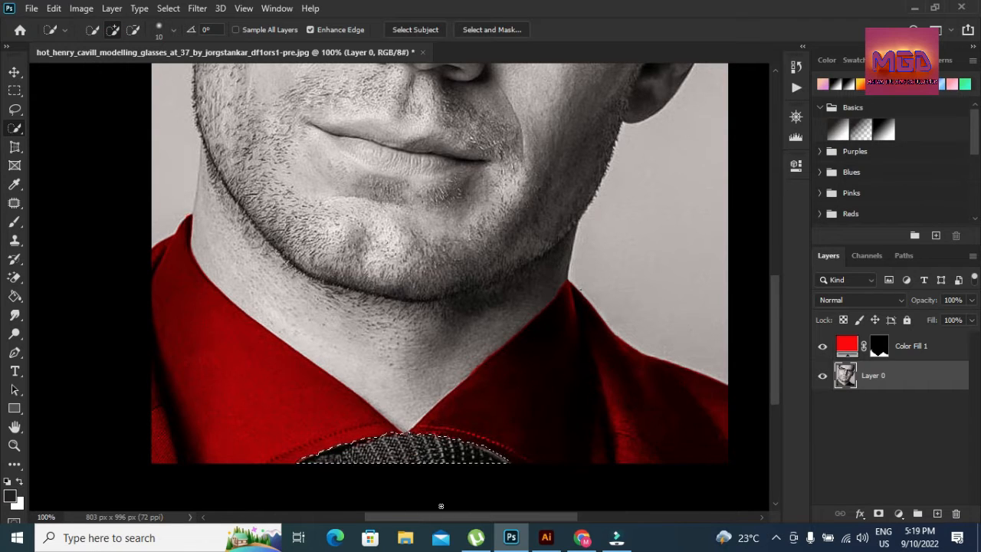
Add a blue-violet Solid Color fill layer over the selected tie and set its blend mode to Soft Light
click(898, 517)
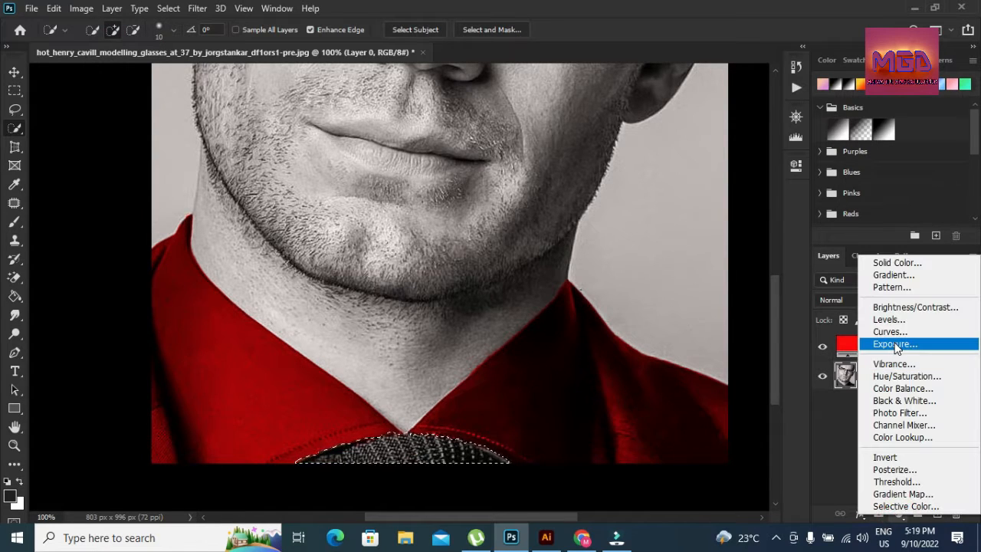
click(900, 262)
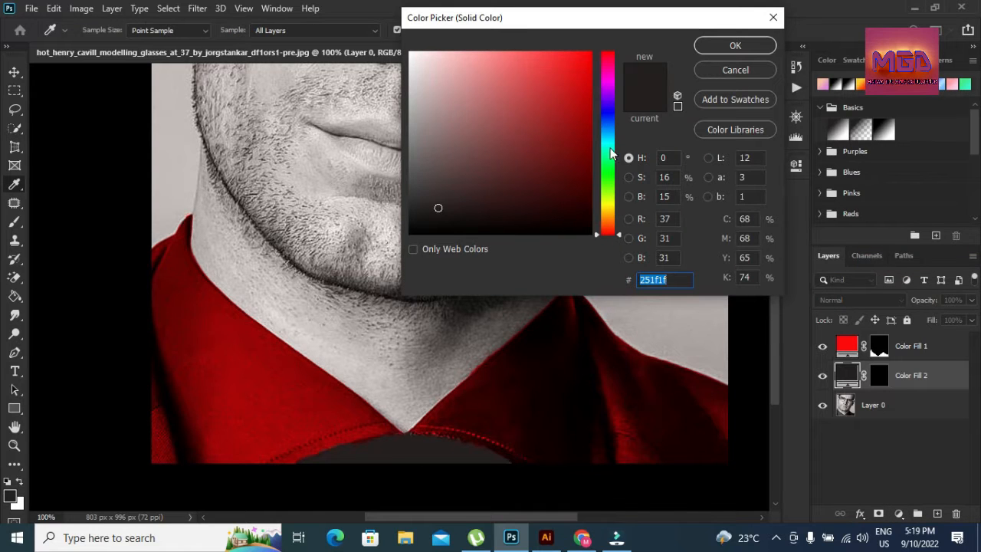
click(608, 102)
click(577, 55)
click(735, 46)
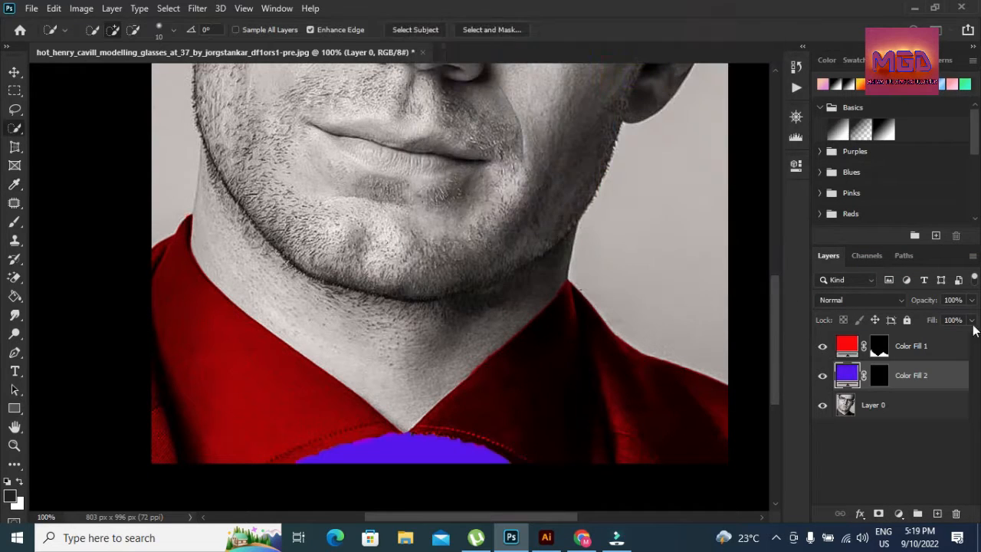
click(857, 299)
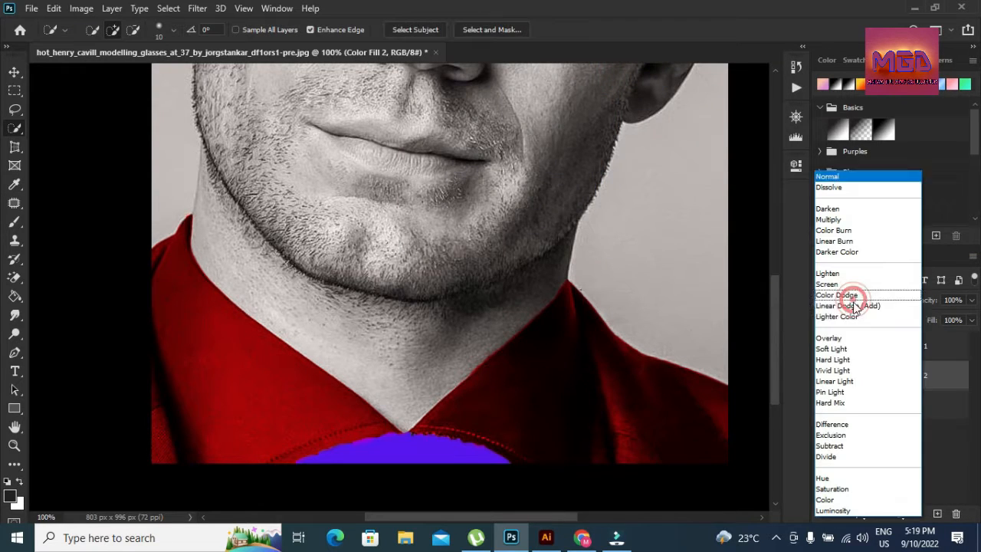
click(828, 349)
Erase Layer 0's grey background on the jacket-shoulder side with the Magic Eraser; try the opposite side and undo that erase
drag(772, 359, 770, 295)
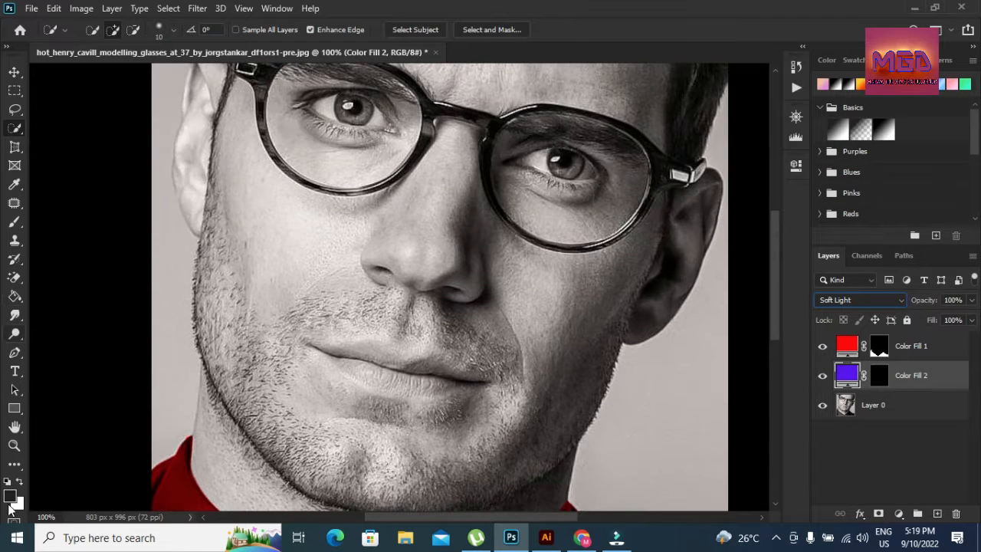
click(14, 444)
alt+click(355, 333)
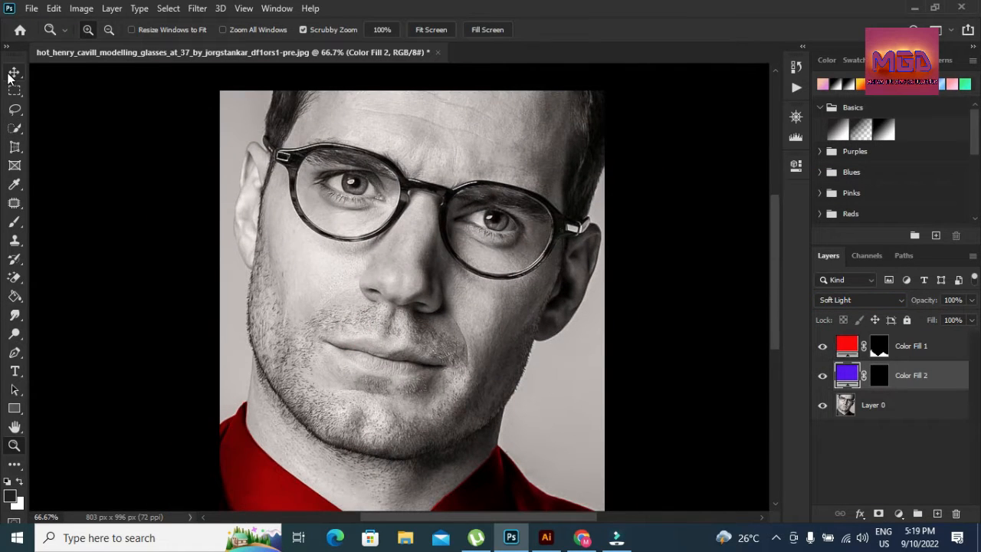
click(14, 278)
click(227, 104)
click(507, 219)
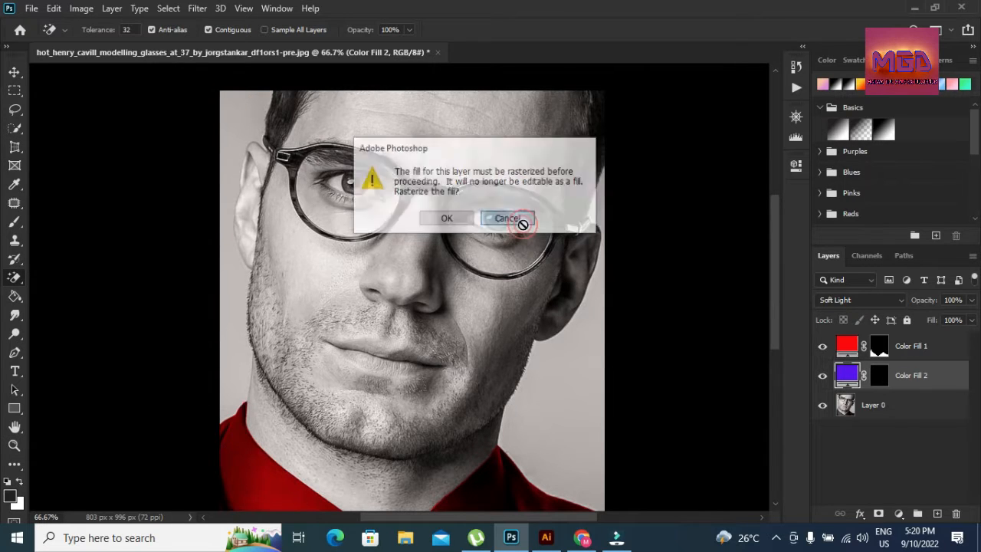
click(881, 404)
click(590, 413)
click(221, 101)
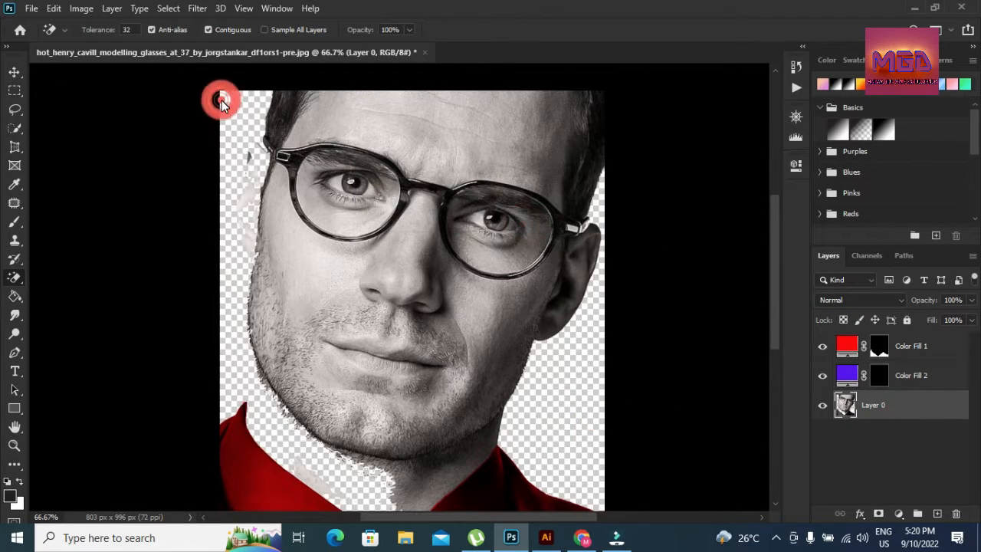
key(ctrl+z)
Select the face, hair and ear on Layer 0 with the Quick Selection tool and subtract the remaining grey background
click(14, 128)
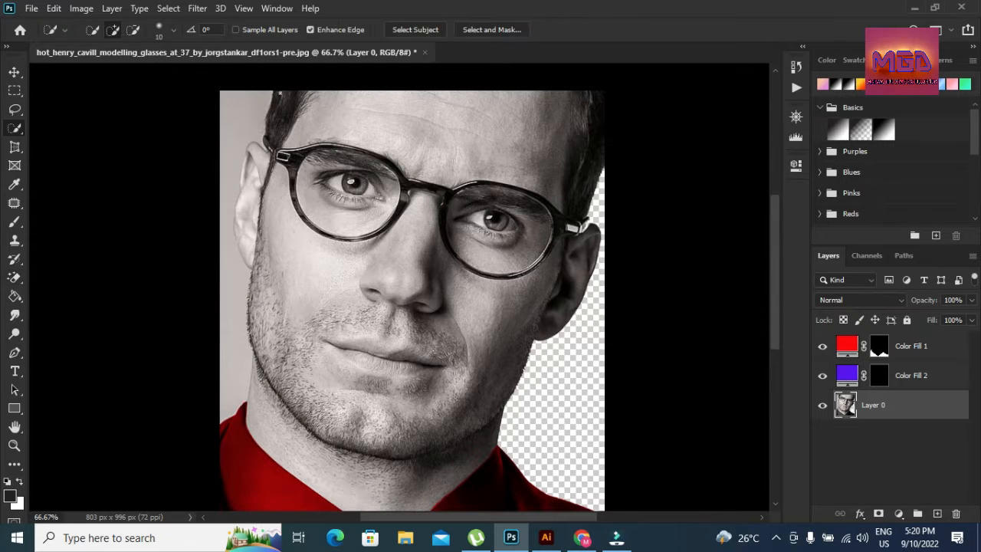
mouse_move(491, 180)
mouse_down()
mouse_move(446, 302)
mouse_move(402, 368)
mouse_move(372, 452)
mouse_move(256, 151)
mouse_move(237, 210)
mouse_move(245, 242)
mouse_up()
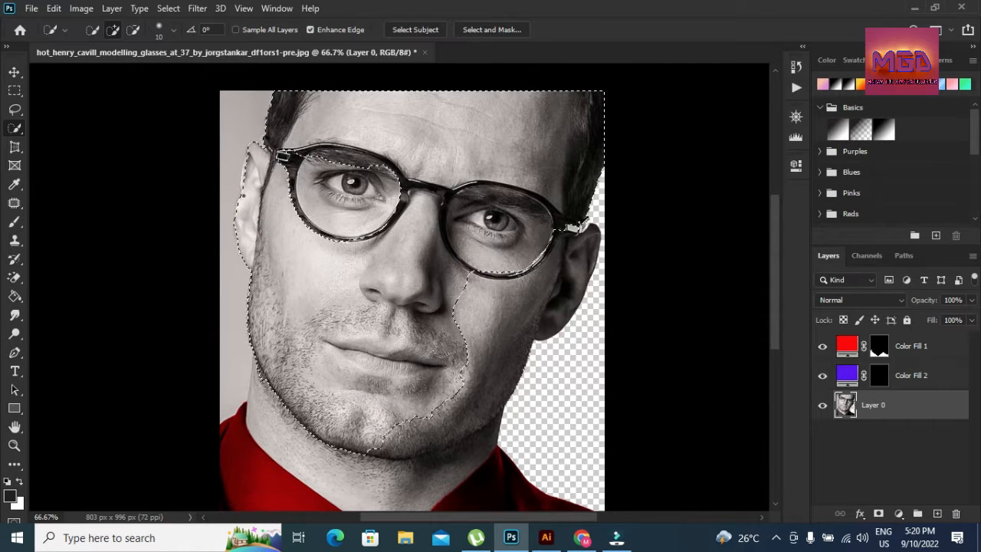
click(245, 168)
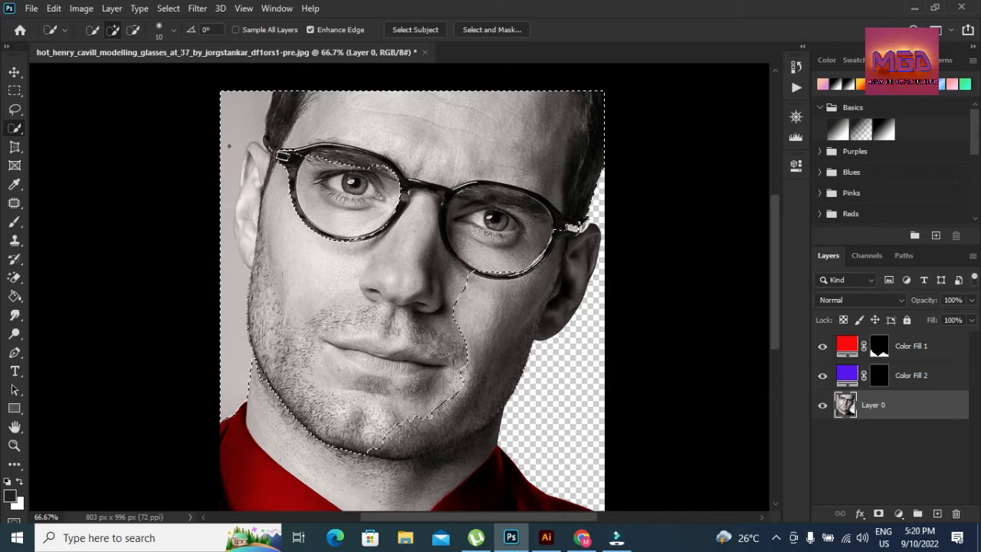
click(133, 30)
mouse_move(236, 98)
mouse_down()
mouse_move(262, 109)
mouse_move(229, 143)
mouse_move(222, 170)
mouse_move(239, 290)
mouse_up()
Extend the selection over the shaded cheek, the other ear and the neck down to the collar, trimming any background spill
click(112, 30)
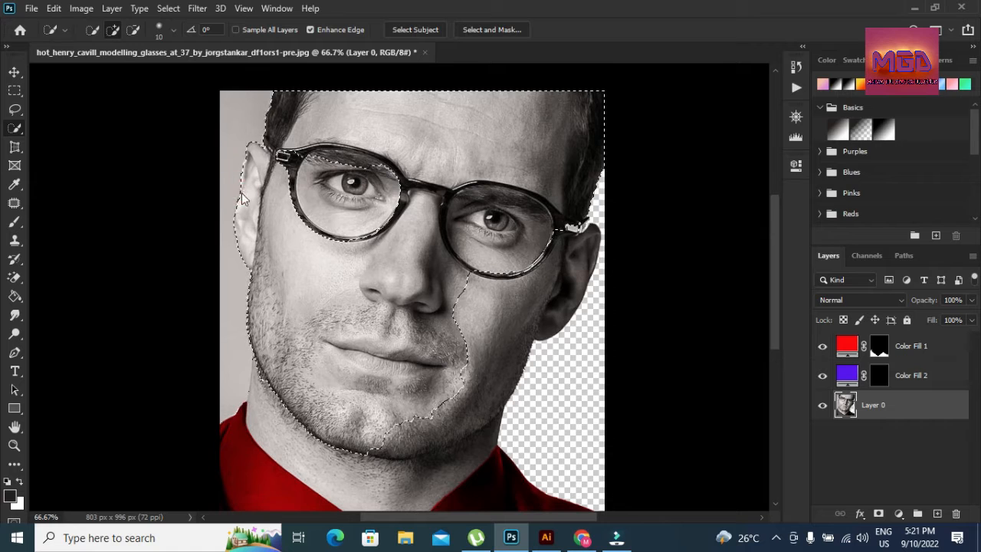
mouse_move(472, 289)
mouse_down()
mouse_move(501, 324)
mouse_move(528, 311)
mouse_move(492, 419)
mouse_move(476, 401)
mouse_move(441, 459)
mouse_move(343, 460)
mouse_up()
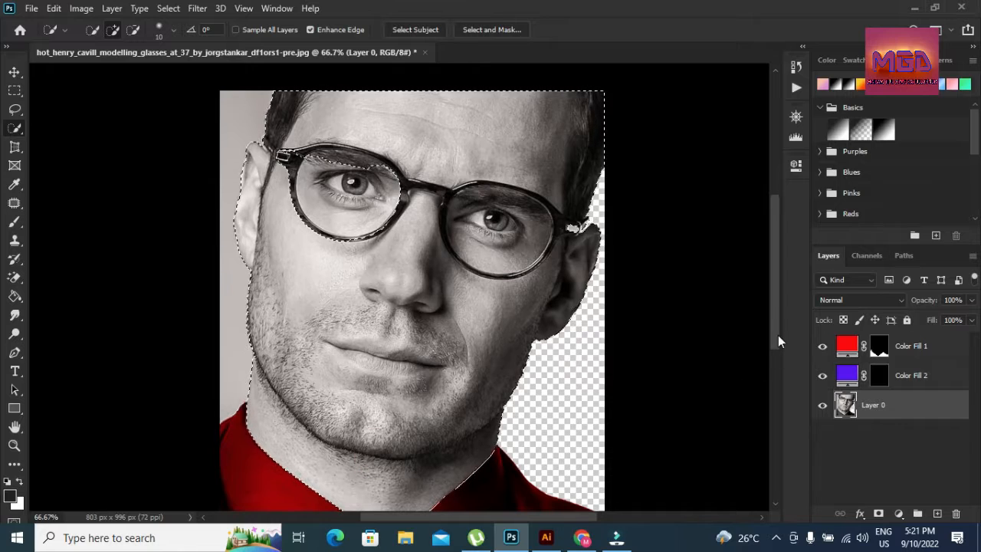
drag(778, 335, 778, 359)
click(133, 29)
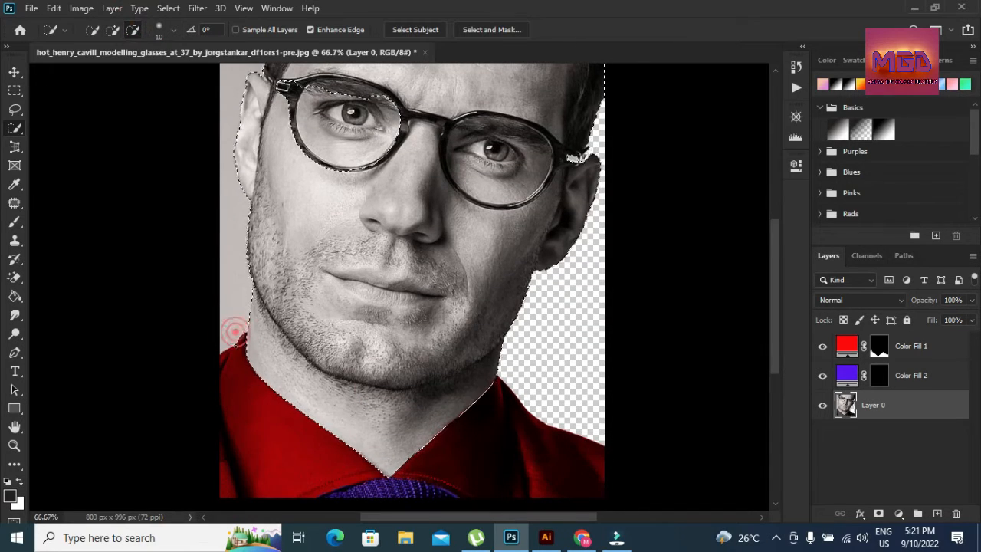
Add the unselected eyeglass lens area and the frame's hinge by the ear to the head selection
click(112, 30)
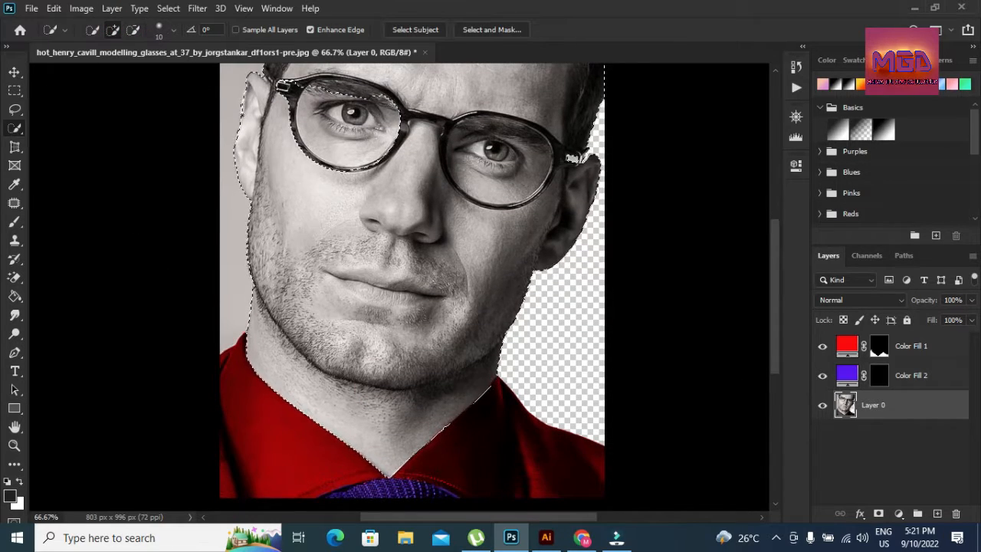
click(246, 93)
drag(315, 126, 346, 147)
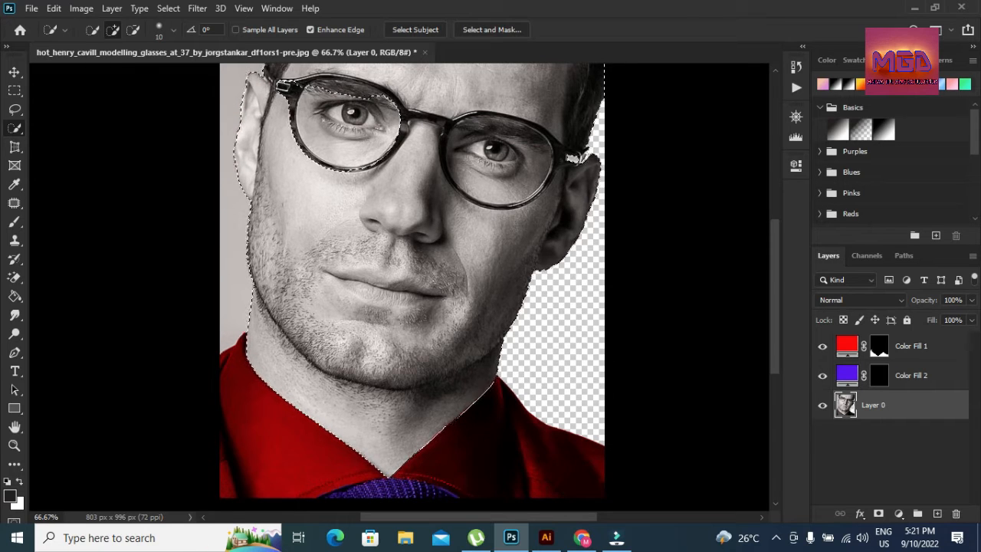
drag(776, 306, 774, 257)
click(573, 286)
click(351, 238)
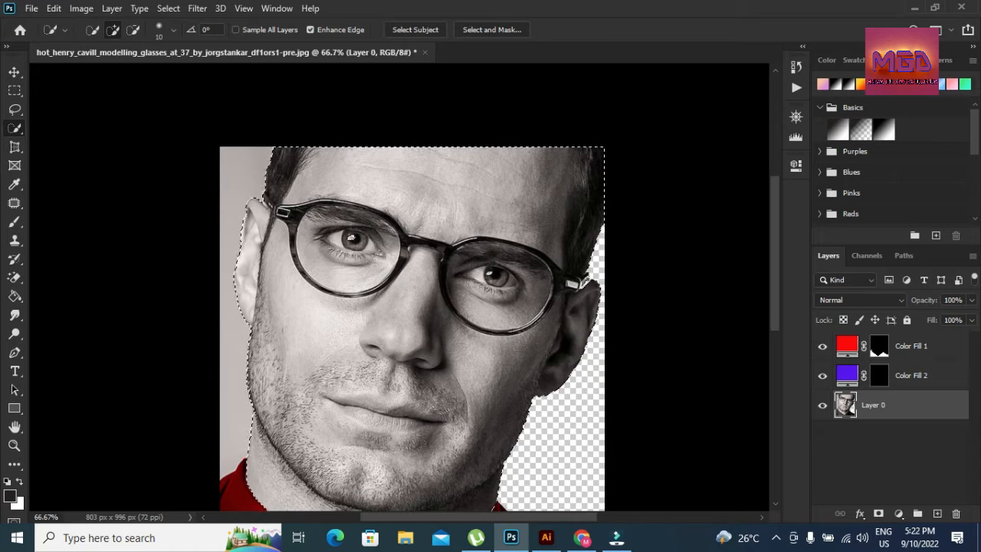
Add a Solid Color fill layer in golden tan #b7993d over the head selection above Layer 0
click(133, 30)
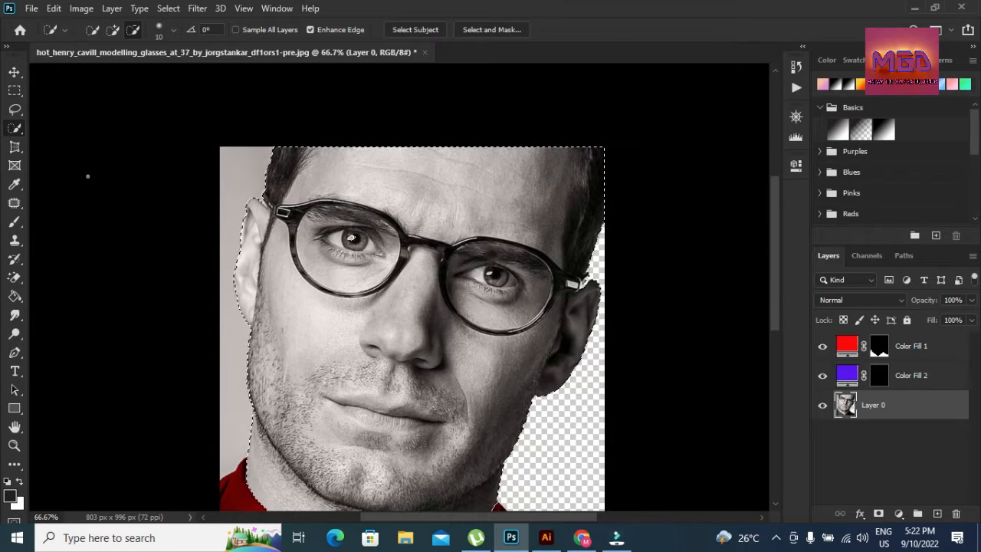
click(899, 514)
click(889, 261)
click(608, 213)
drag(527, 164, 497, 153)
click(522, 127)
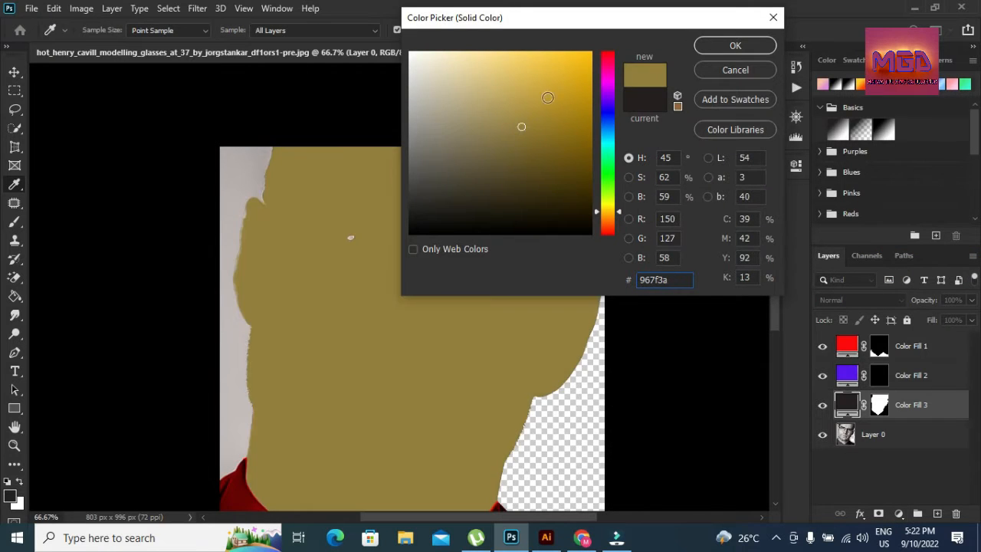
click(544, 88)
click(538, 129)
click(531, 103)
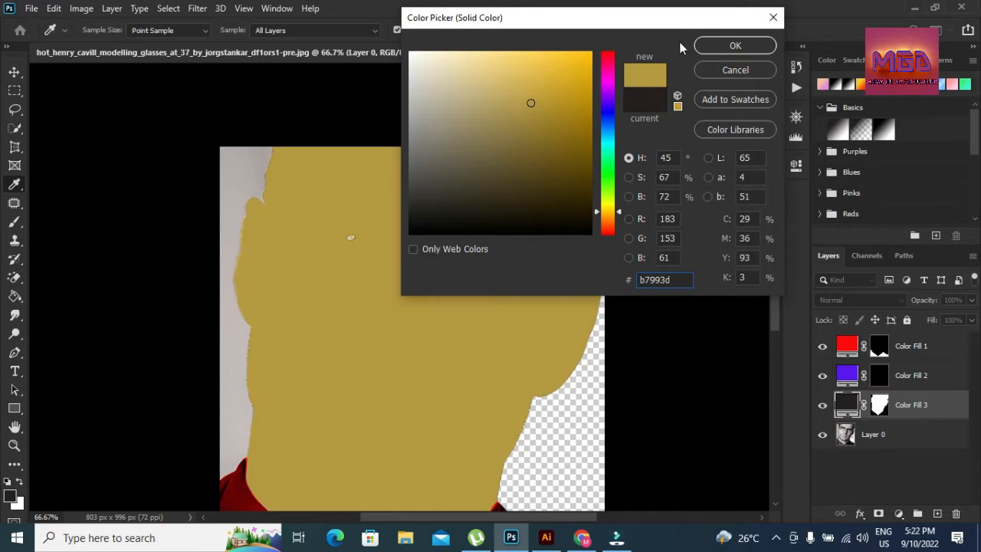
click(735, 45)
Set the golden tan skin fill layer's blend mode to Overlay
click(858, 300)
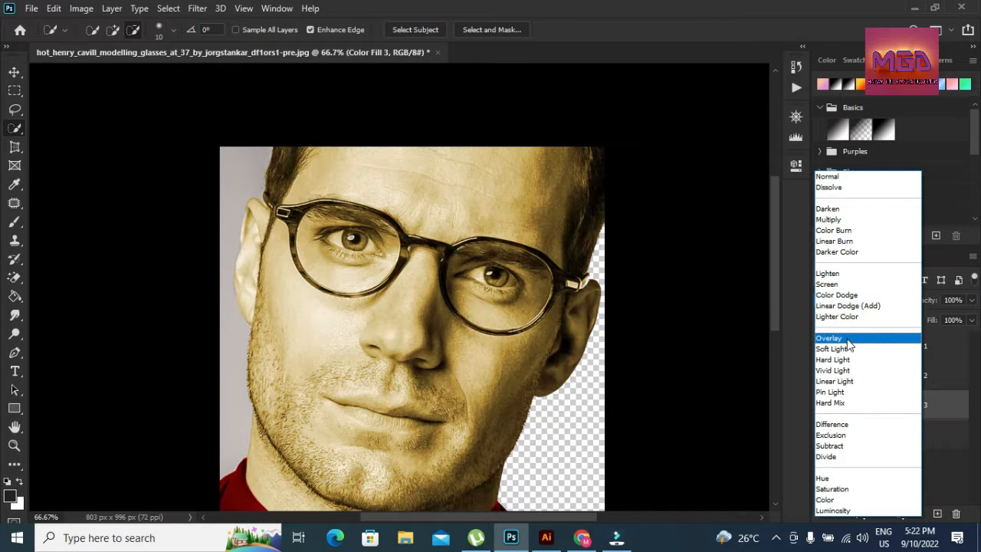
click(835, 337)
drag(777, 336, 779, 332)
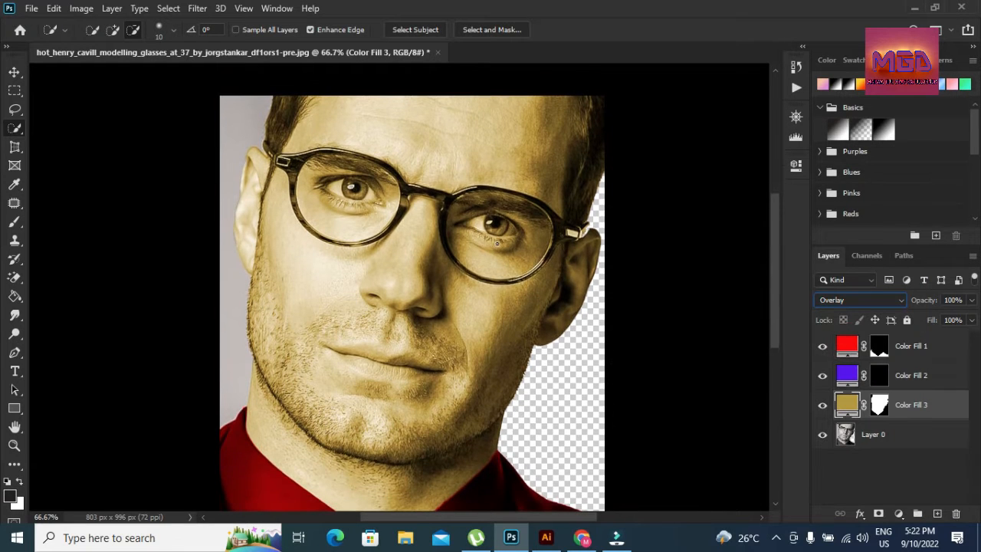
click(16, 279)
click(237, 121)
click(521, 215)
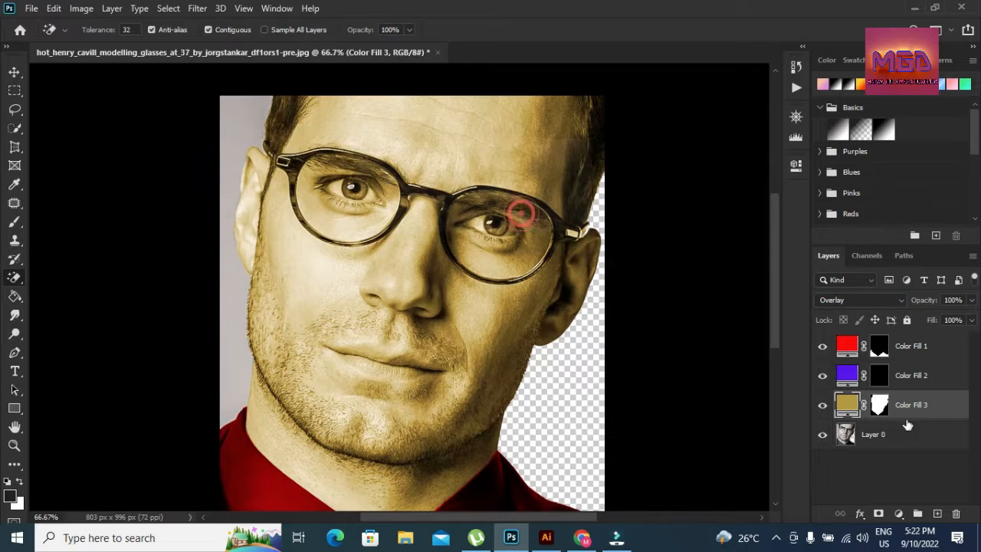
Make Layer 0 active and try the Magic Eraser on its remaining grey background; undo the erase
click(907, 427)
click(230, 123)
key(ctrl+z)
click(229, 127)
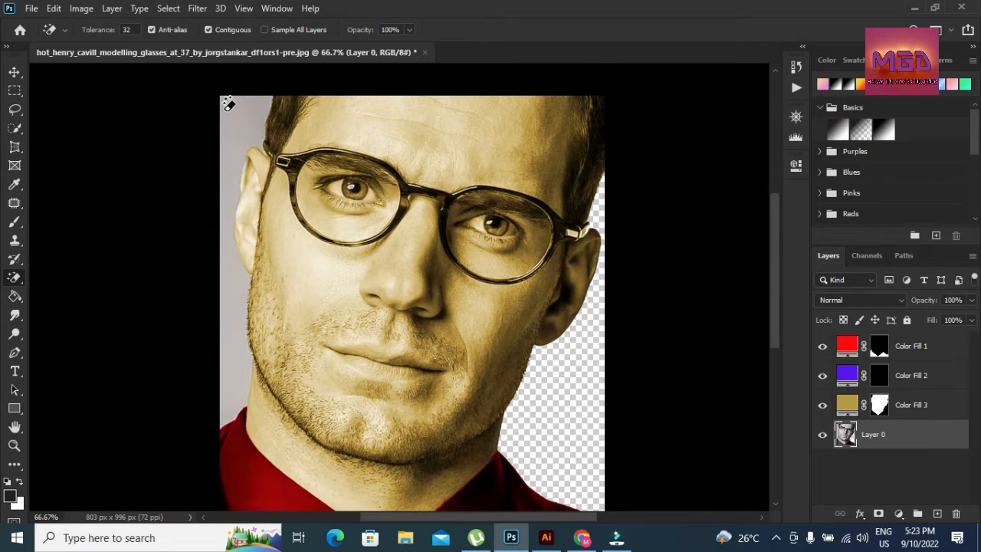
Select Layer 0's remaining grey background from the hair down to the collar with Quick Selection, excluding the ear
click(14, 128)
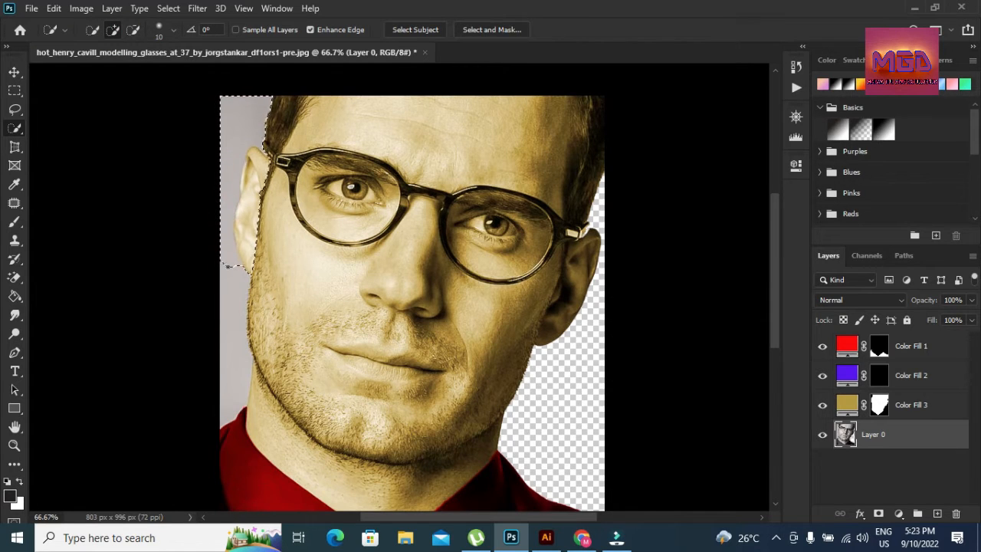
click(132, 29)
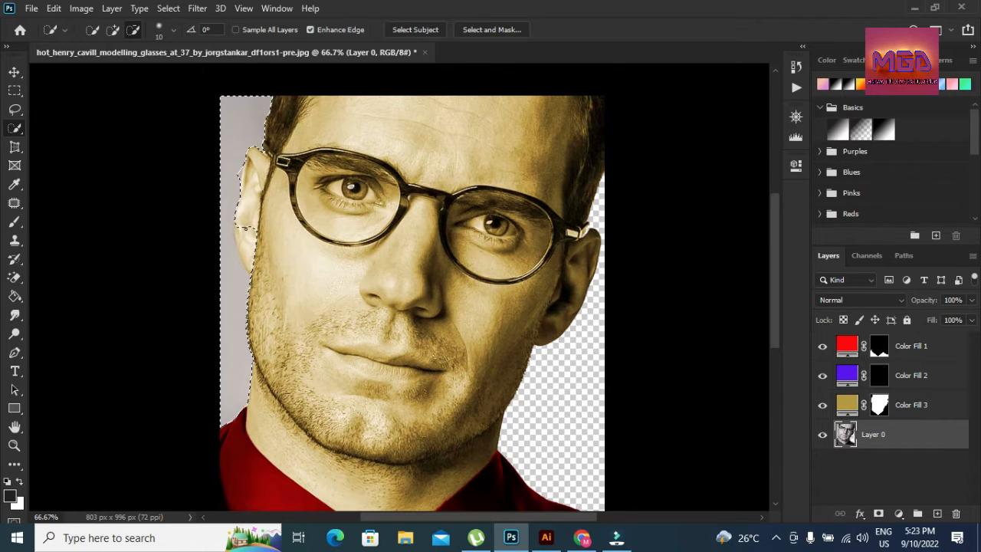
click(113, 30)
click(238, 174)
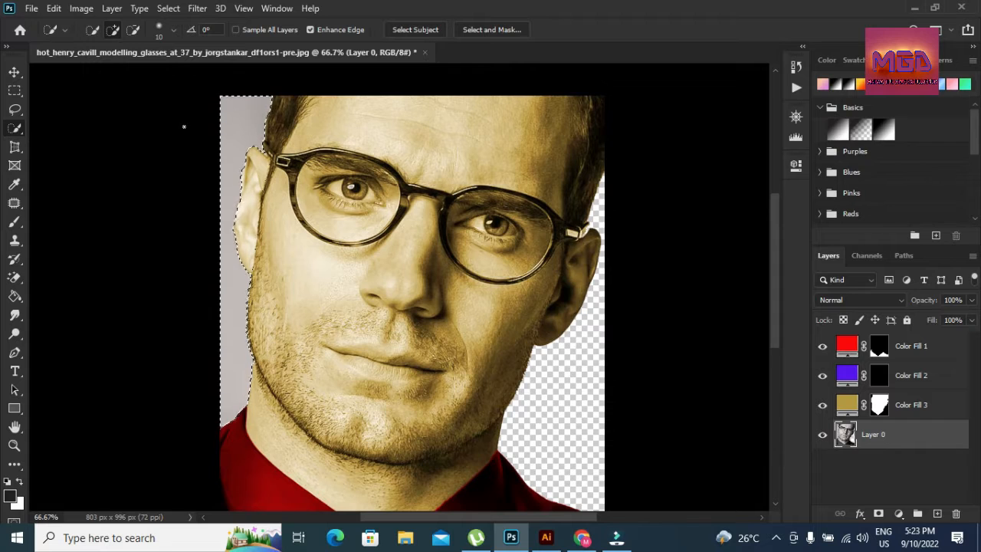
Erase the selected grey background from Layer 0 with the Magic Eraser and deselect
click(14, 277)
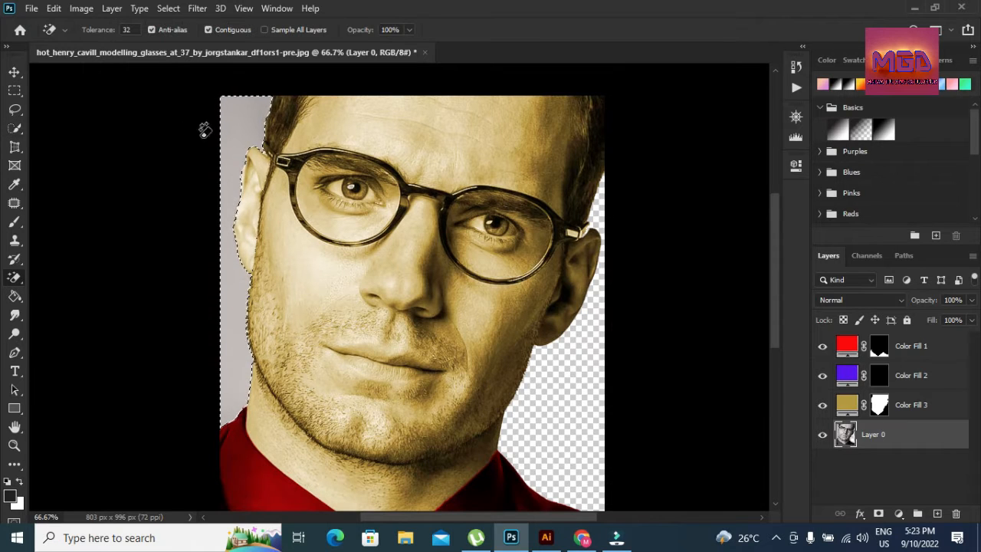
click(229, 120)
click(14, 128)
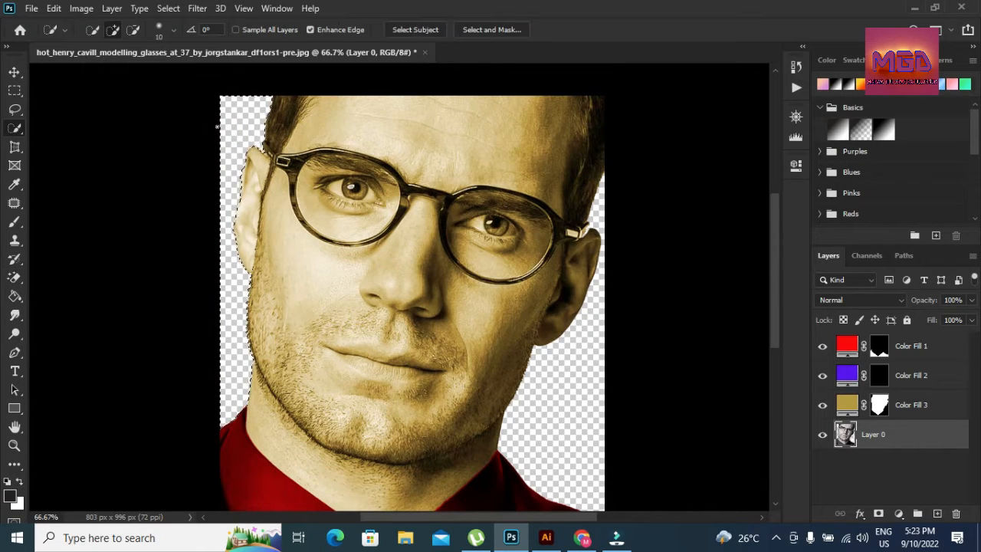
right_click(217, 128)
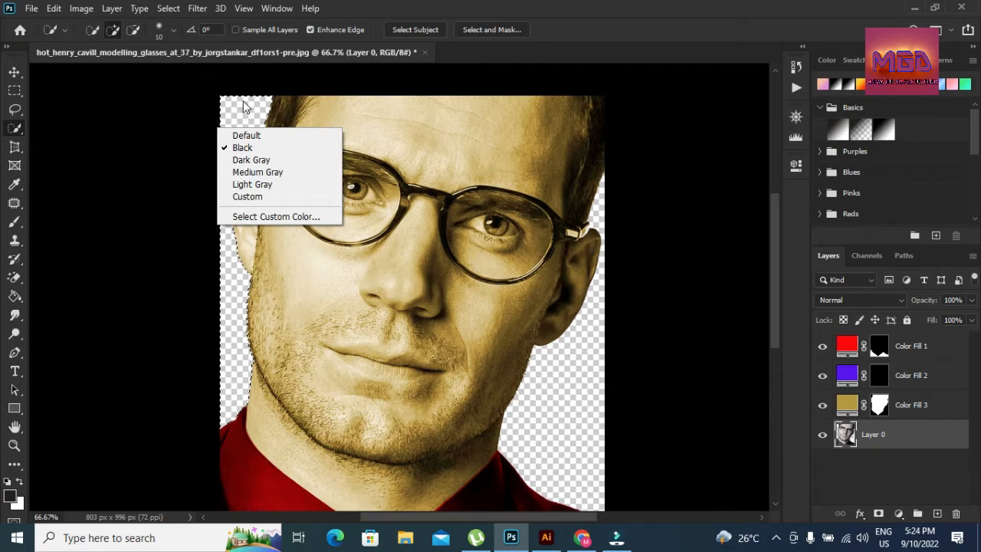
click(247, 125)
right_click(248, 125)
click(260, 131)
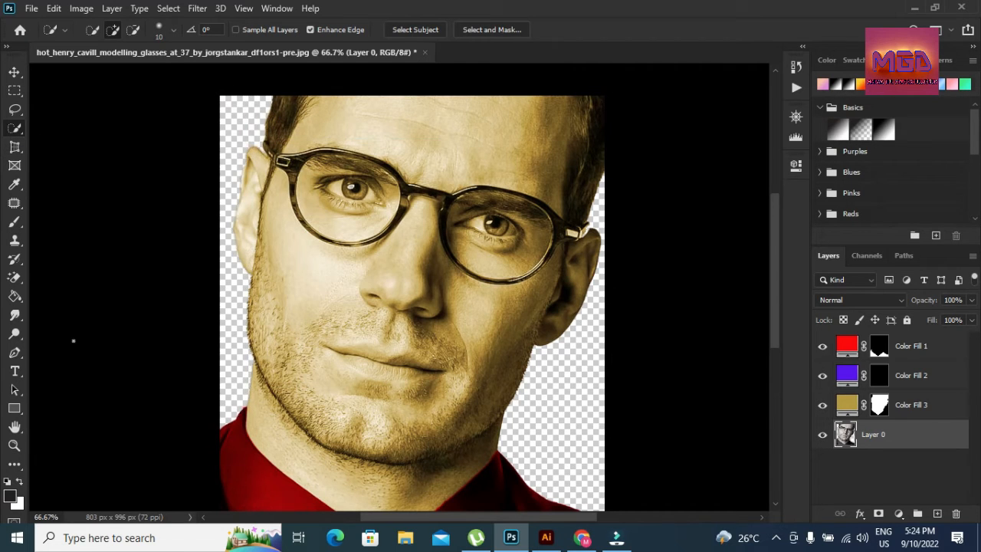
Add a Gradient fill layer above Layer 0 using the Blue_09 preset from the Blues group
click(13, 445)
alt+click(391, 288)
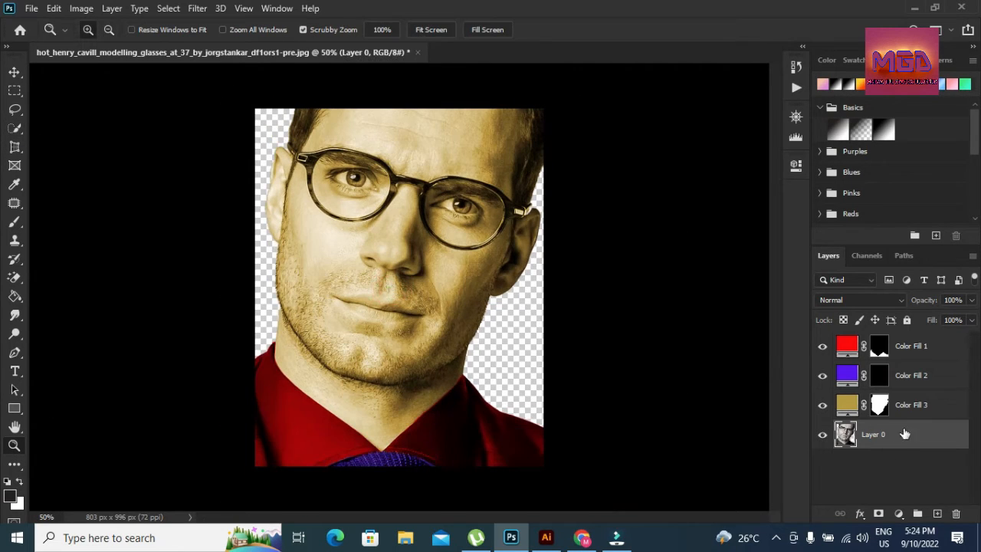
click(899, 514)
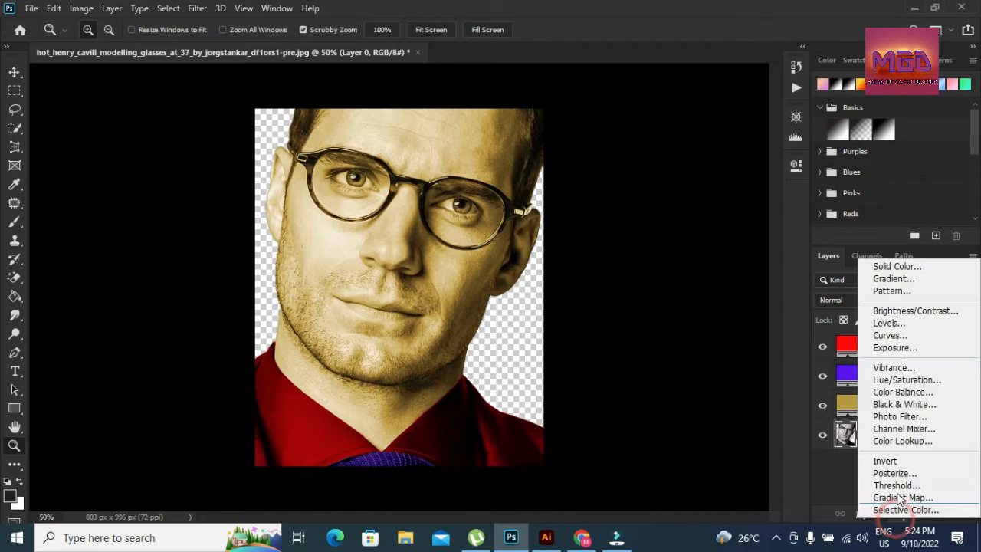
click(889, 278)
click(694, 195)
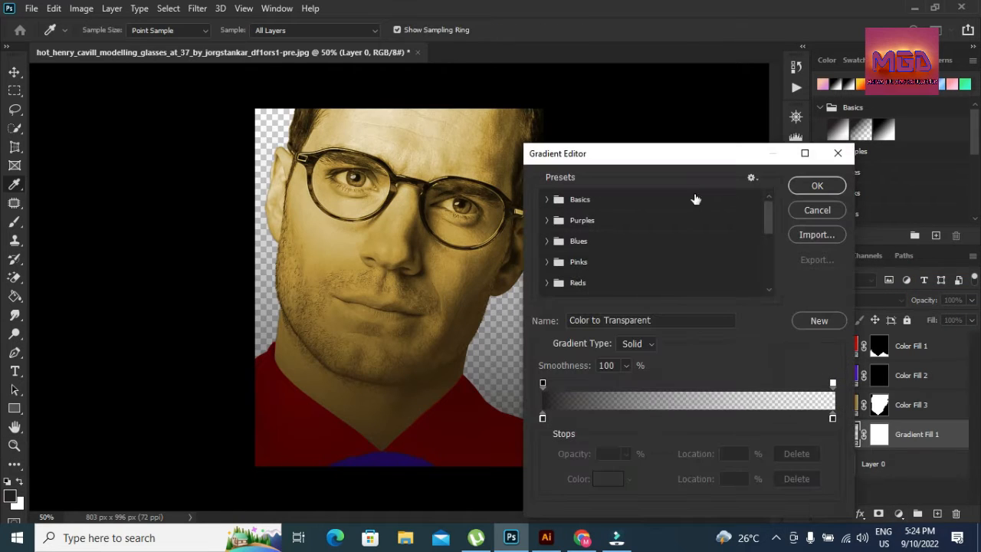
click(548, 200)
click(548, 263)
click(749, 286)
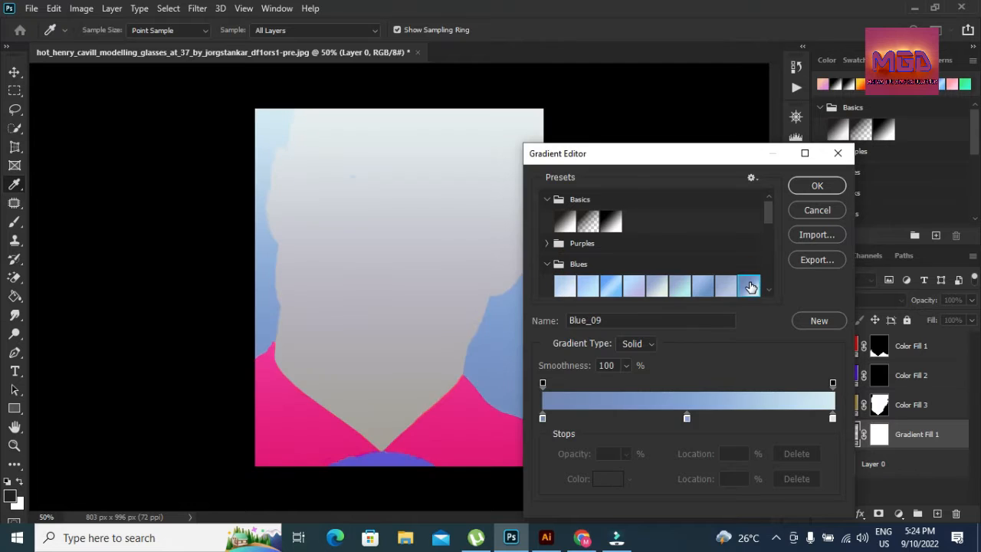
click(842, 187)
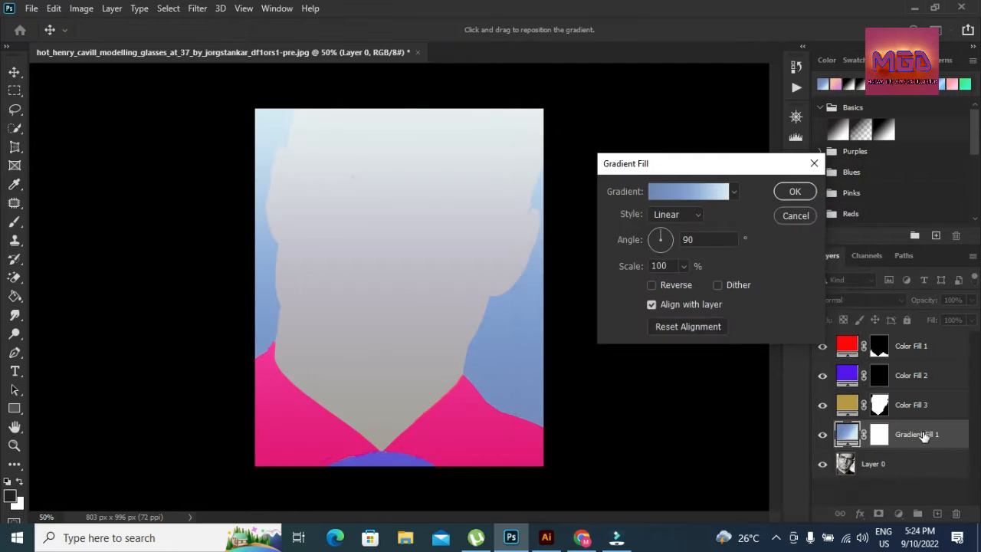
Set the gradient fill's style to Radial and place its layer beneath Layer 0 as the background
click(667, 218)
click(670, 239)
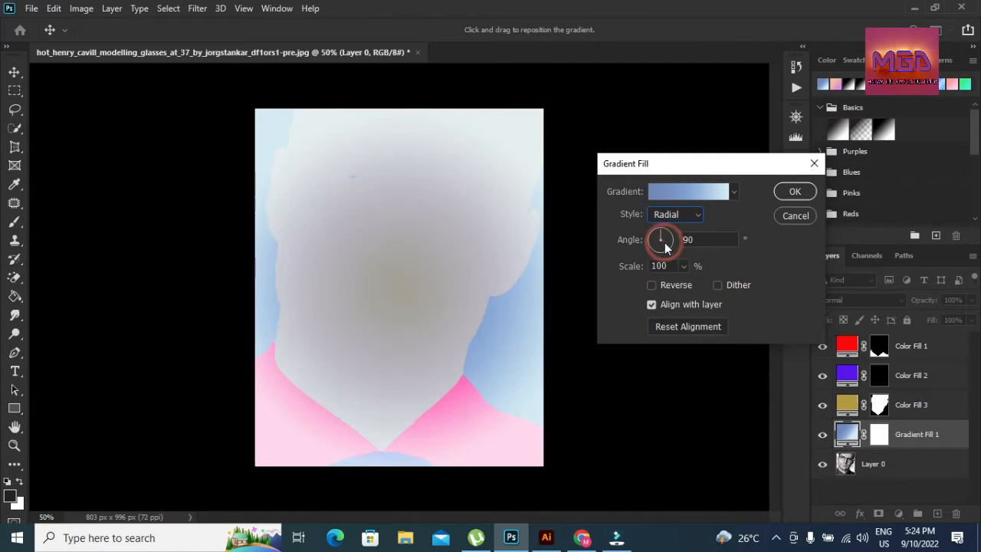
click(795, 191)
drag(914, 434, 913, 479)
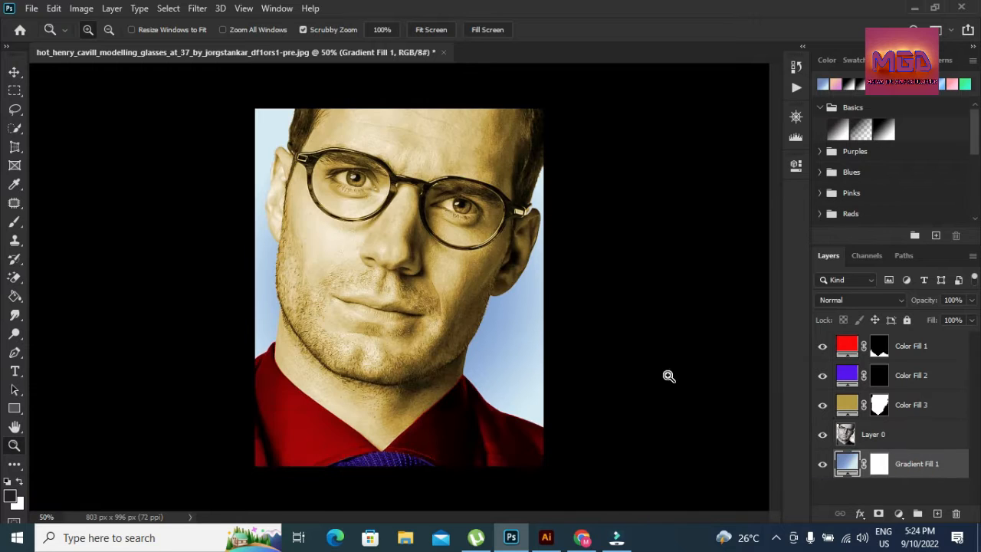
Select the eyeglasses, including bridge and both lenses, with the Quick Selection tool
click(392, 230)
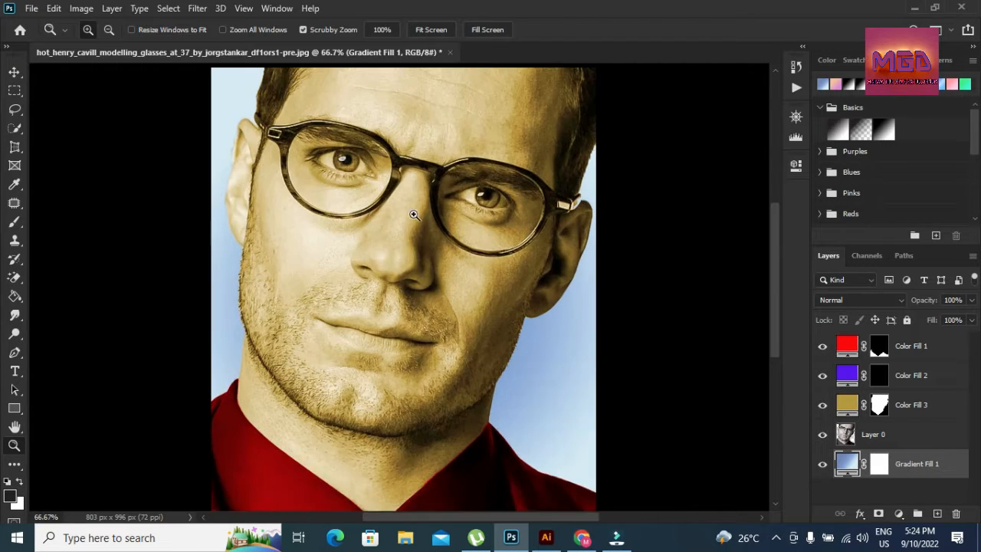
click(411, 212)
drag(776, 249, 775, 226)
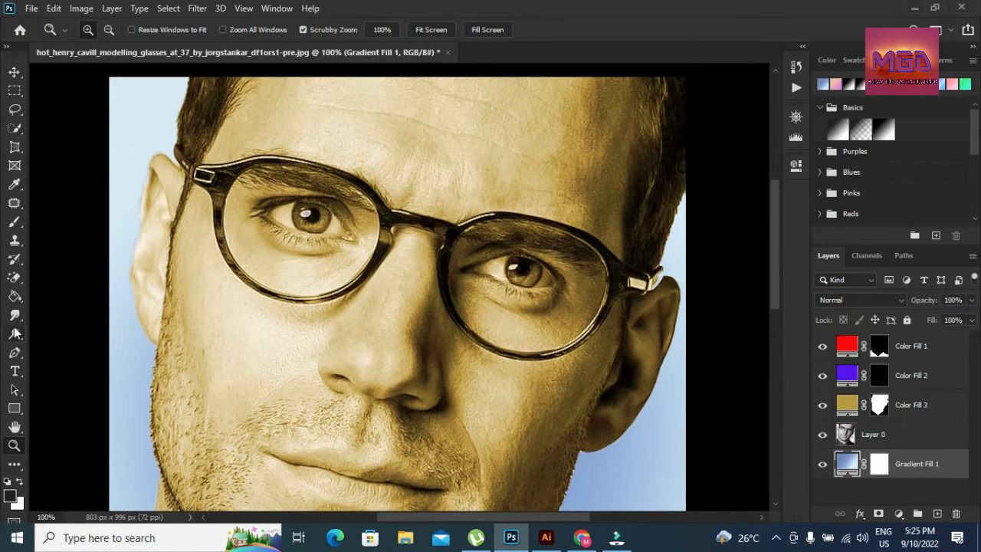
click(14, 129)
mouse_move(176, 156)
mouse_down()
mouse_move(225, 173)
mouse_move(293, 159)
mouse_up()
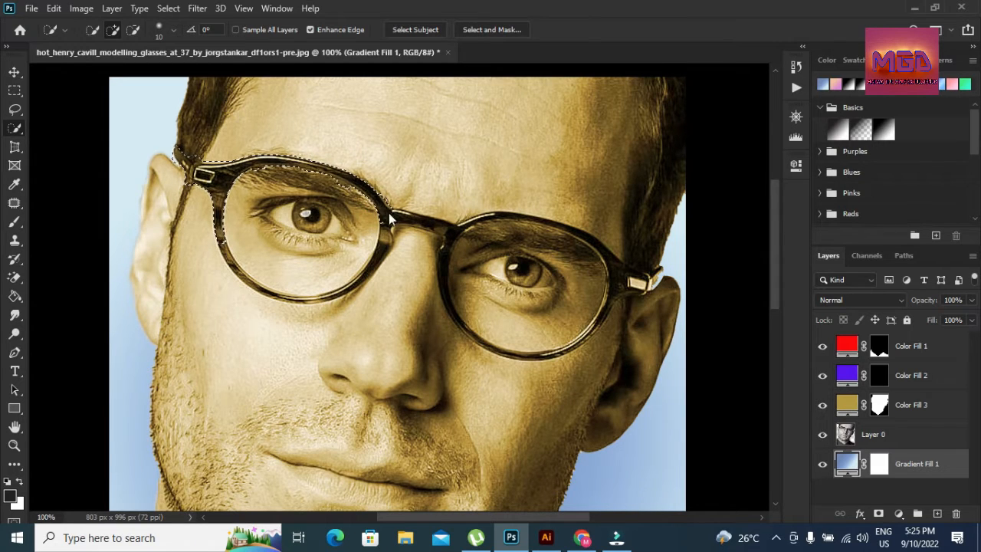
drag(385, 258, 335, 288)
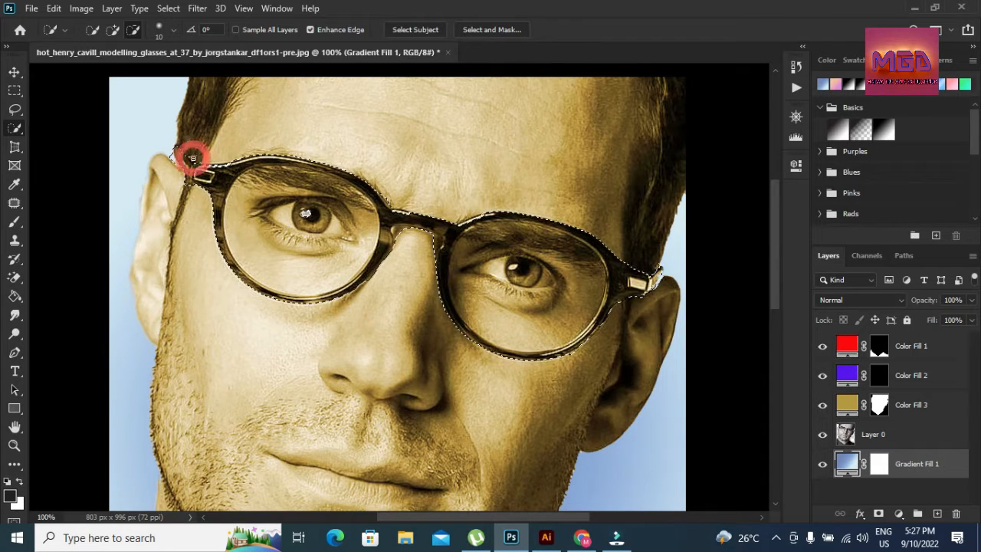
Trim the hair and skin spill around the eyeglass frame's temple and lower rim from the selection
click(192, 159)
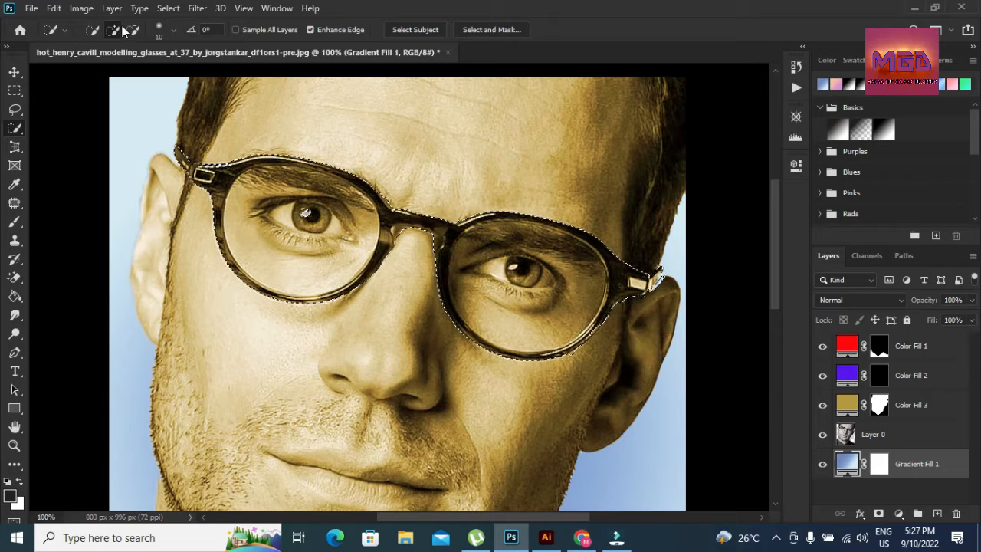
key(alt)
alt+click(571, 353)
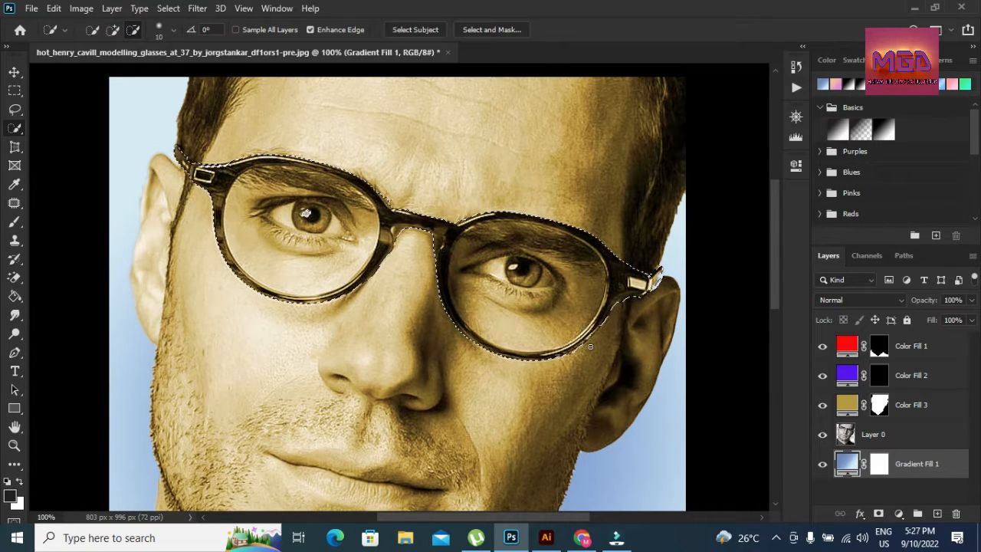
click(113, 29)
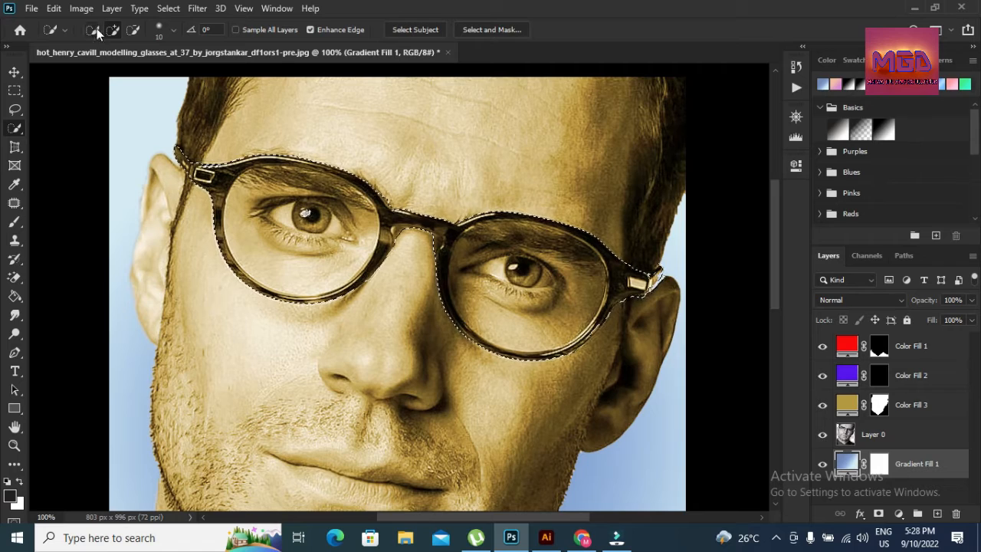
Subtract the lens on the image's left side from the eyeglasses selection, keeping its rim selected
click(133, 29)
mouse_move(273, 176)
mouse_down()
mouse_move(242, 201)
mouse_move(243, 227)
mouse_move(284, 259)
mouse_move(321, 260)
mouse_move(352, 227)
mouse_move(340, 192)
mouse_move(350, 190)
mouse_move(297, 174)
mouse_move(253, 173)
mouse_move(239, 182)
mouse_up()
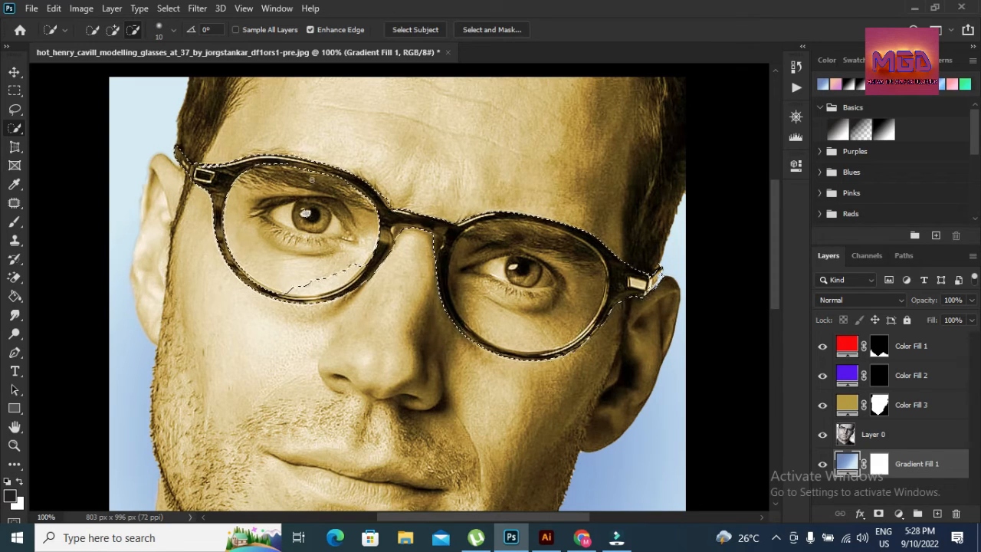
drag(342, 271, 299, 288)
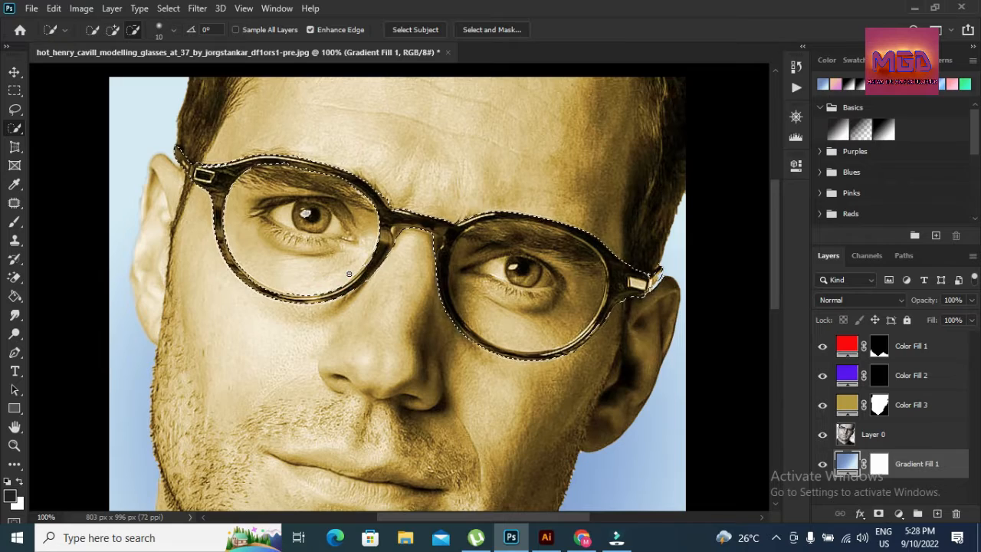
click(112, 29)
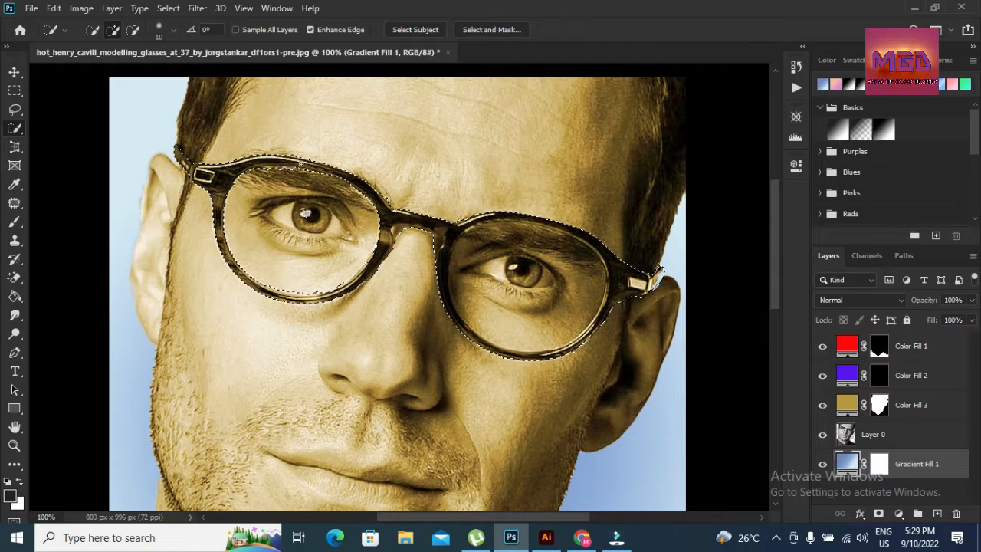
click(132, 30)
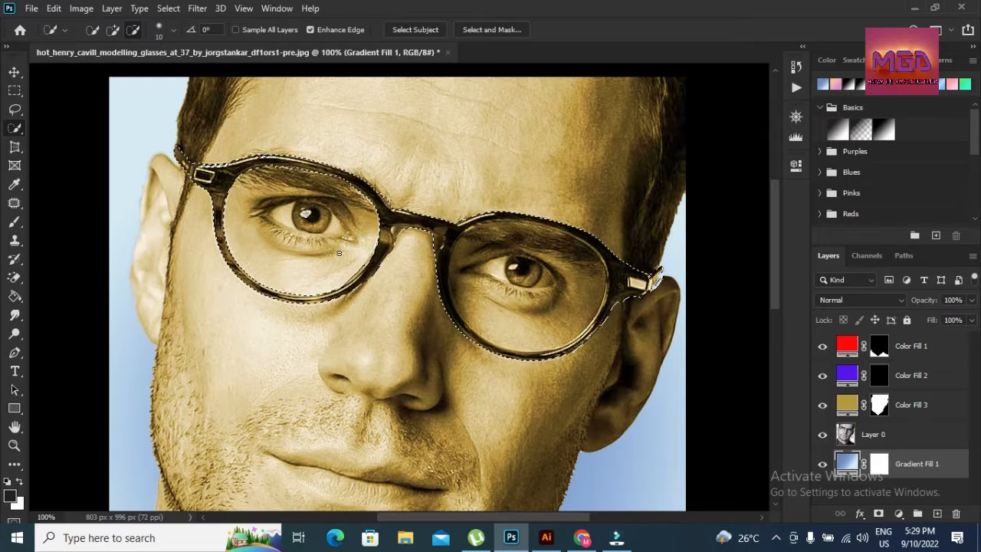
Subtract the lens on the image's right side so only the frame stays in the eyeglasses selection
drag(522, 224, 519, 263)
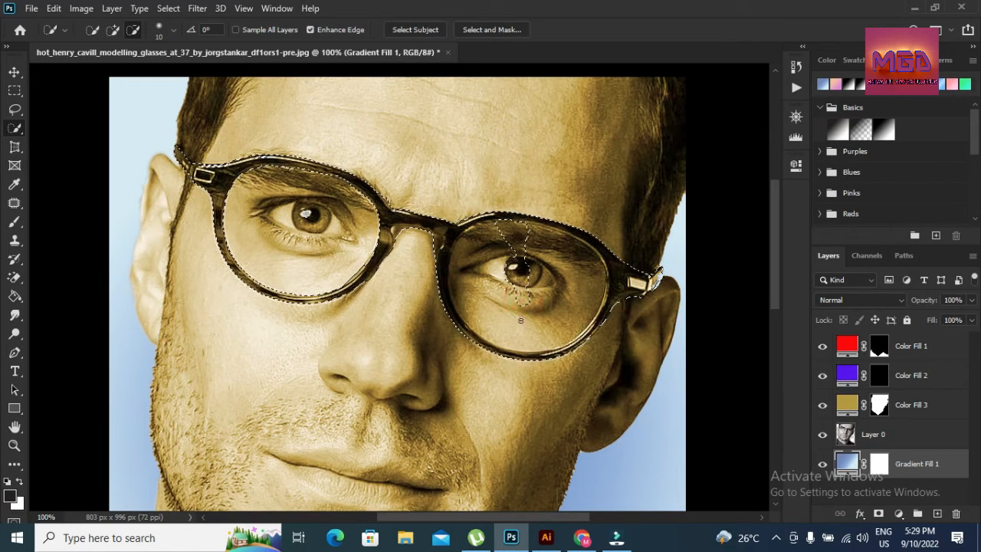
mouse_move(521, 321)
mouse_down()
mouse_move(560, 307)
mouse_move(528, 308)
mouse_move(586, 278)
mouse_move(483, 275)
mouse_move(562, 266)
mouse_move(565, 283)
mouse_move(521, 259)
mouse_move(477, 258)
mouse_move(472, 241)
mouse_move(487, 243)
mouse_move(468, 237)
mouse_move(481, 226)
mouse_move(479, 250)
mouse_up()
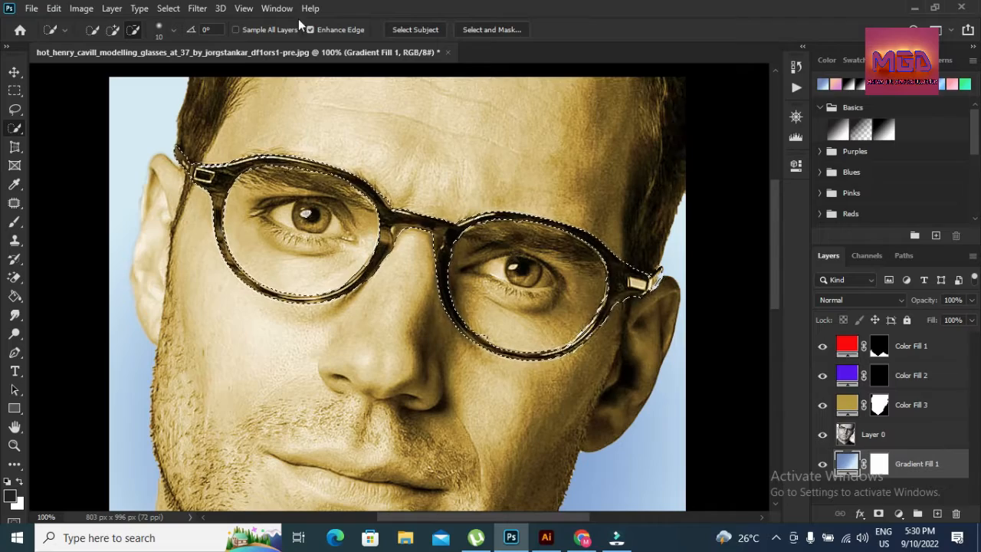
click(112, 29)
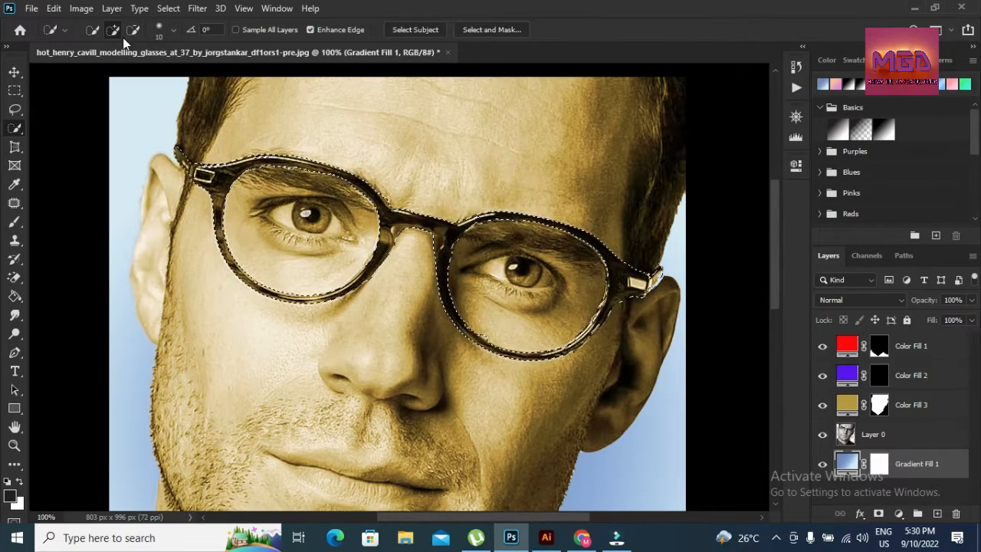
Reduce the Quick Selection brush to 5 px and subtract eyebrow spill along the upper rim around the lens on the image's left side
click(13, 445)
click(309, 247)
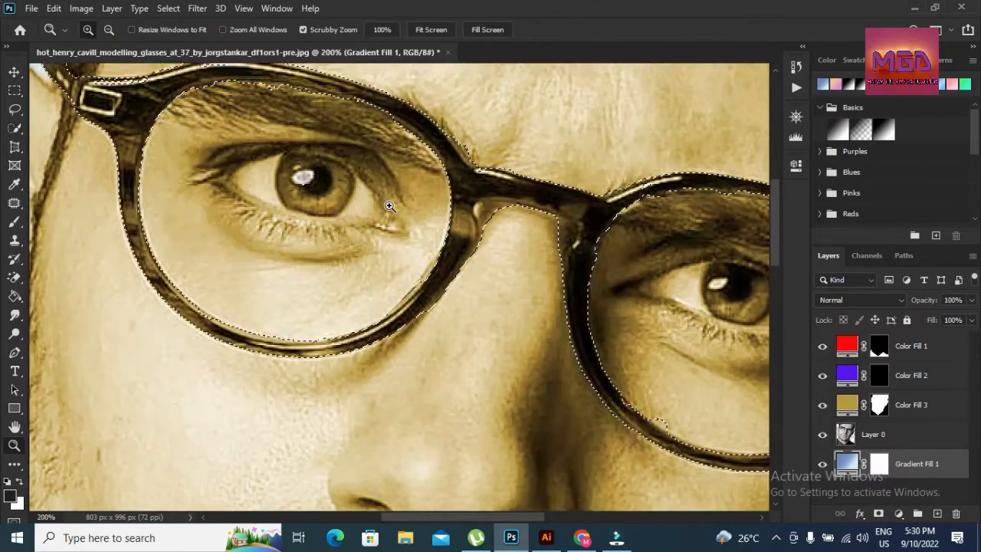
click(389, 211)
drag(774, 237, 774, 221)
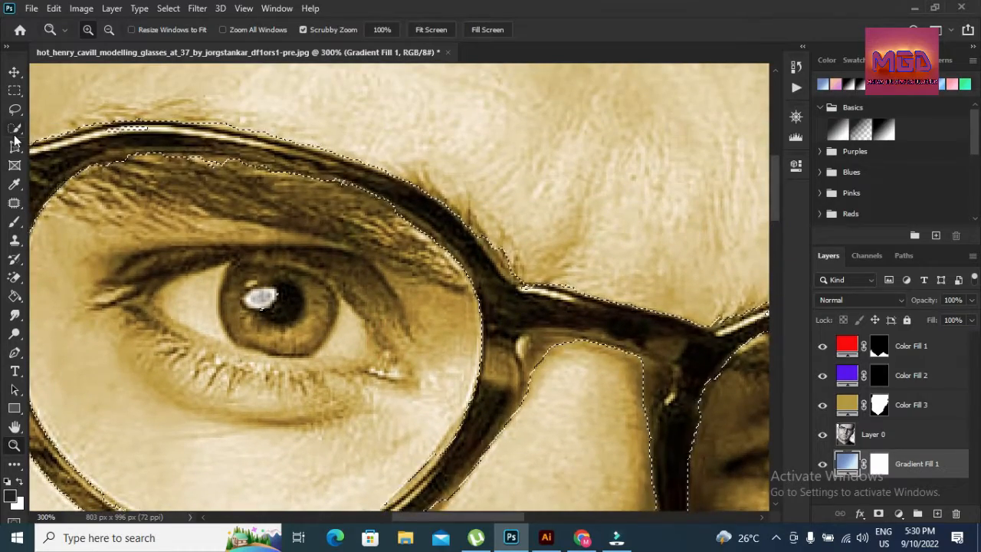
key(w)
click(132, 29)
click(158, 29)
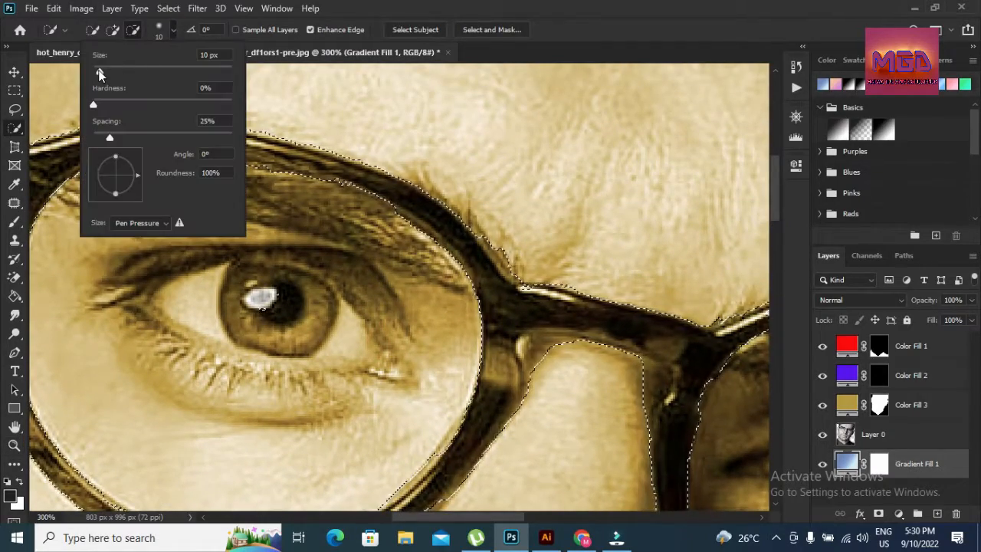
drag(97, 74, 95, 75)
click(401, 7)
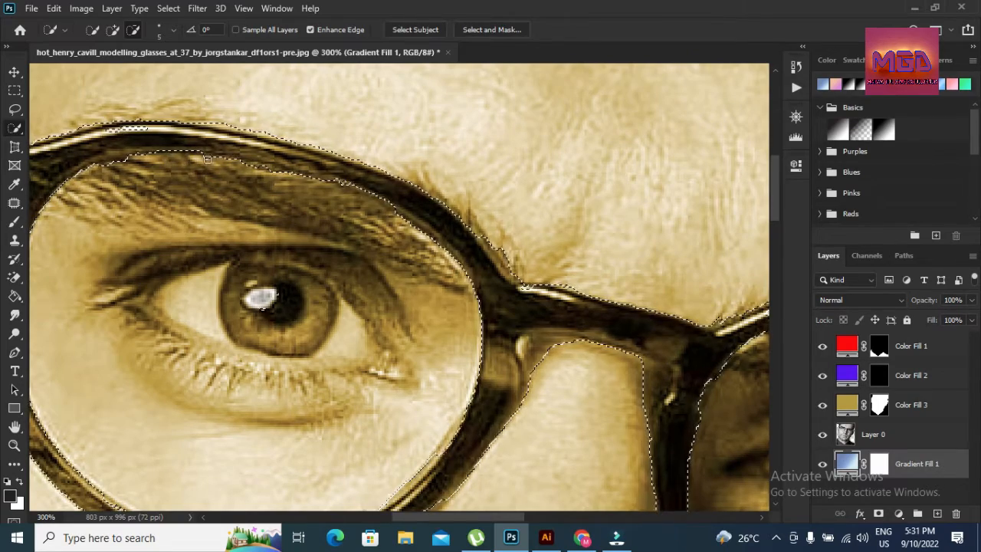
Even out the glasses selection along that lens's upper inner rim, adding missed frame and subtracting eyebrow bulges
click(113, 29)
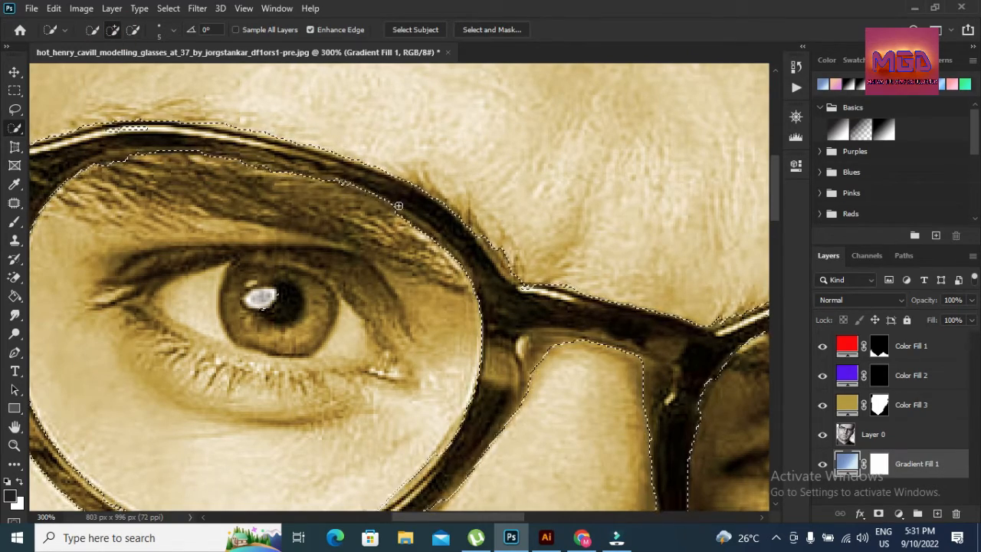
drag(396, 204, 249, 156)
click(133, 29)
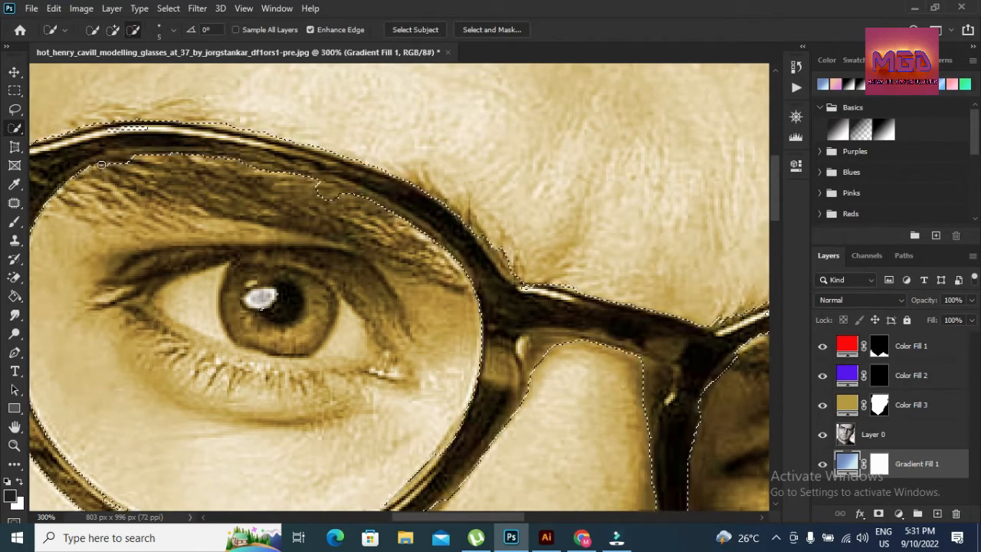
drag(108, 164, 131, 161)
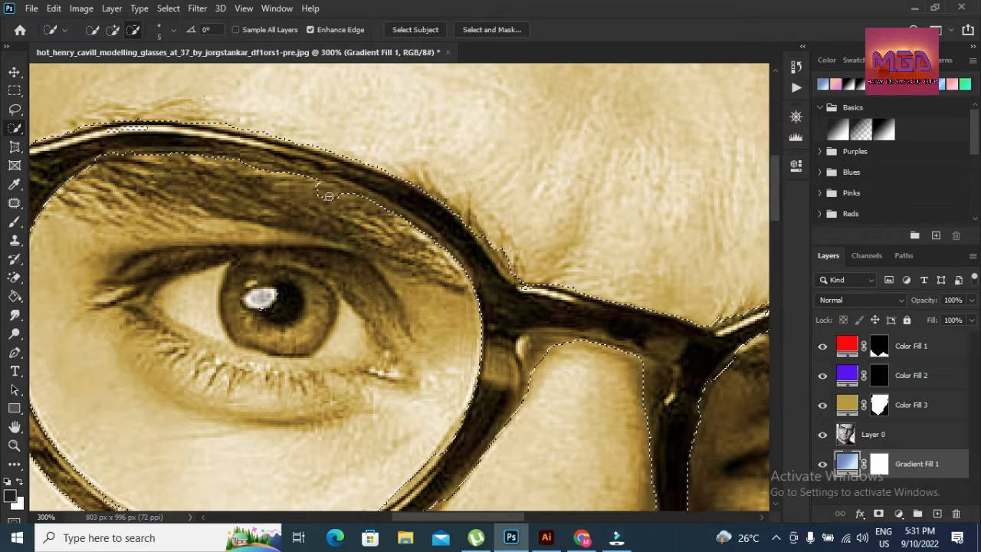
mouse_move(332, 200)
mouse_down()
mouse_move(324, 192)
mouse_move(333, 191)
mouse_up()
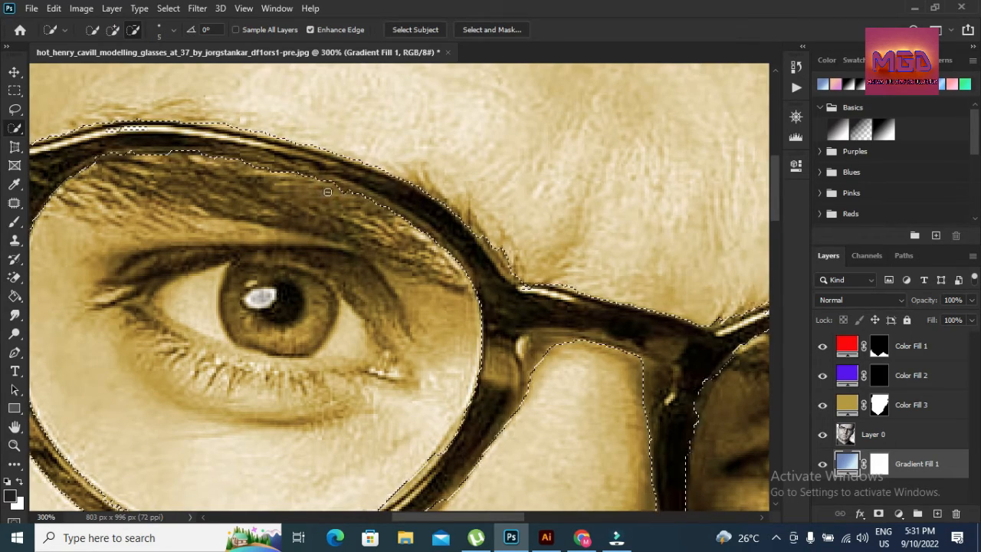
click(113, 29)
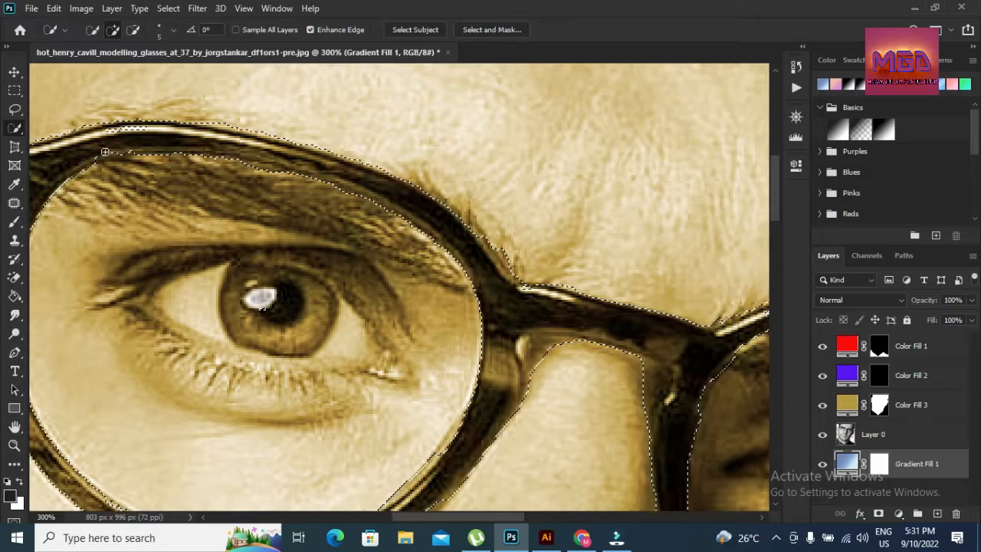
drag(95, 157, 115, 156)
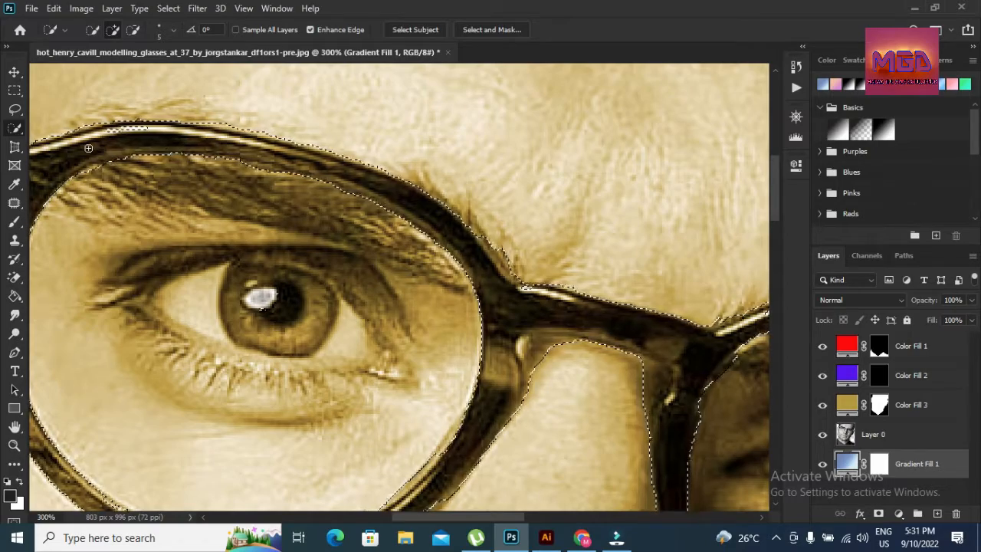
Subtract the stray eyebrow hair beside the bridge from the outer edge of the frame selection
click(130, 31)
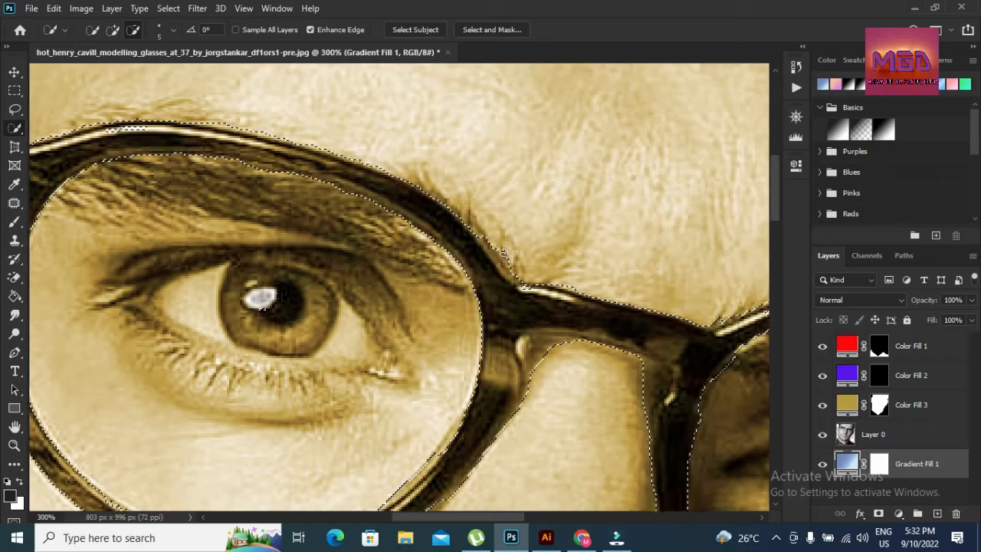
drag(480, 224, 497, 251)
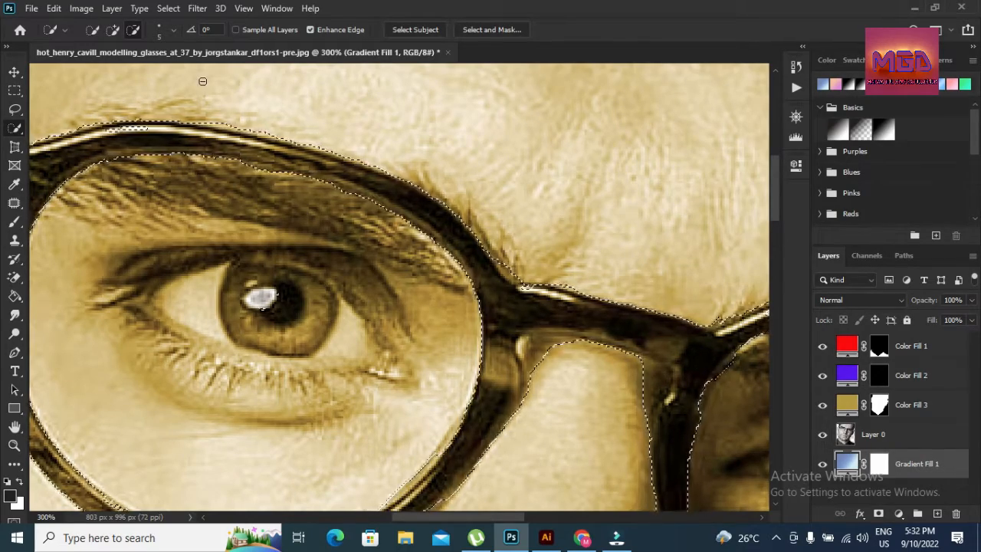
click(113, 29)
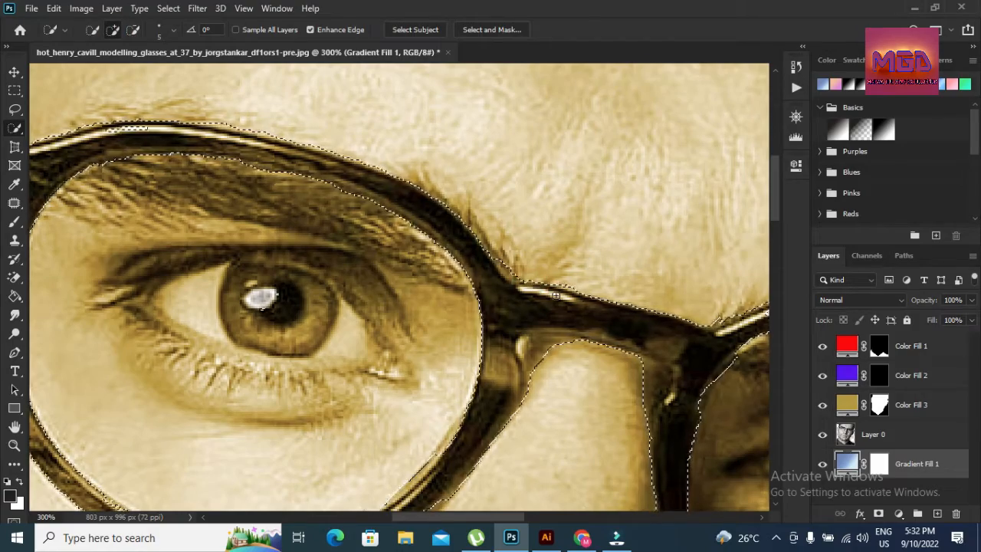
Refine the frame selection along the inner rim around the lens on the image's right side, at its upper and outer edges
scroll(735, 281, right, 6)
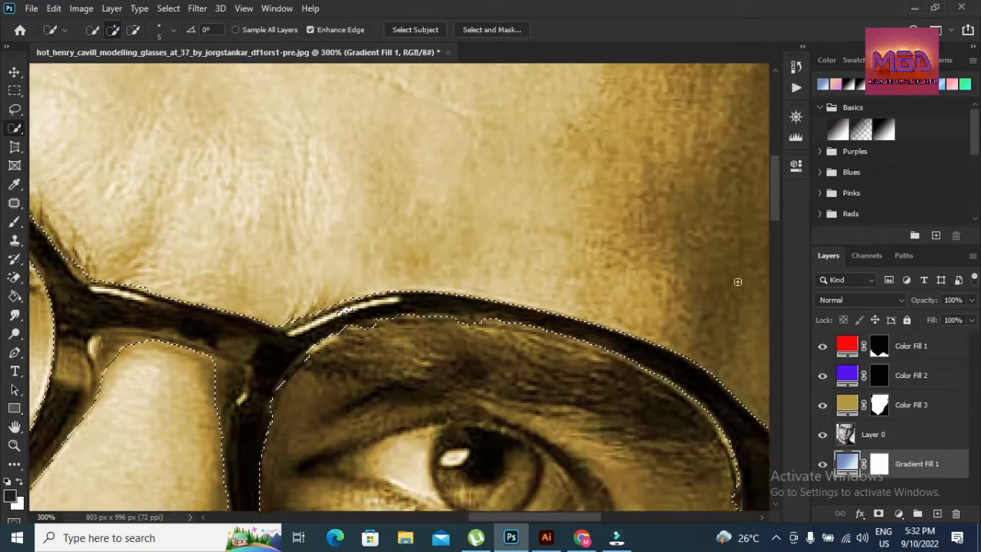
scroll(775, 188, down, 3)
click(133, 31)
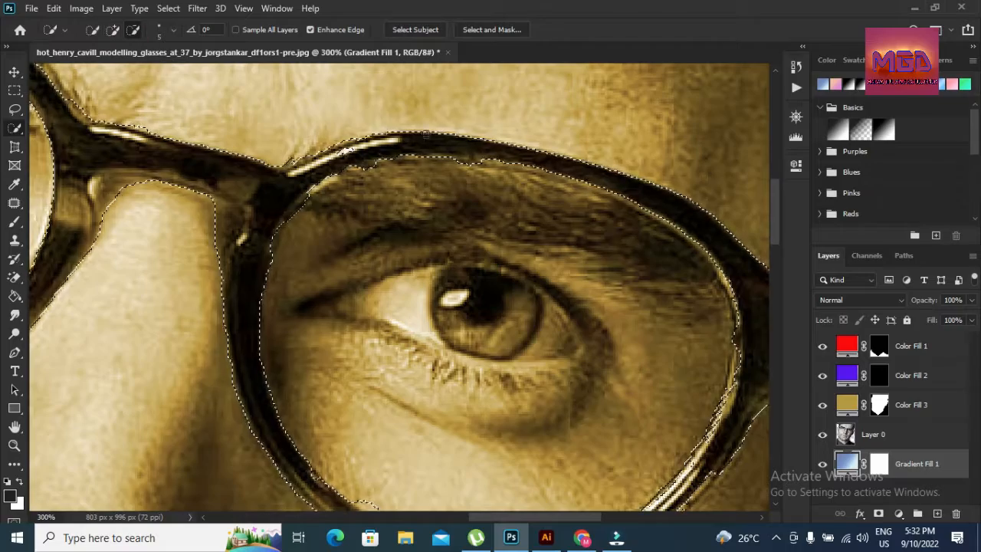
click(113, 30)
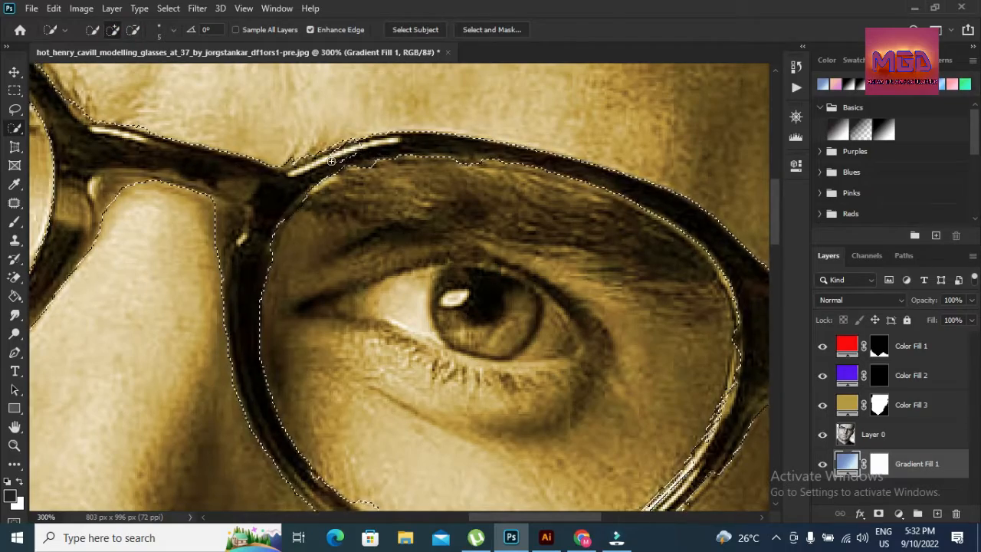
click(132, 28)
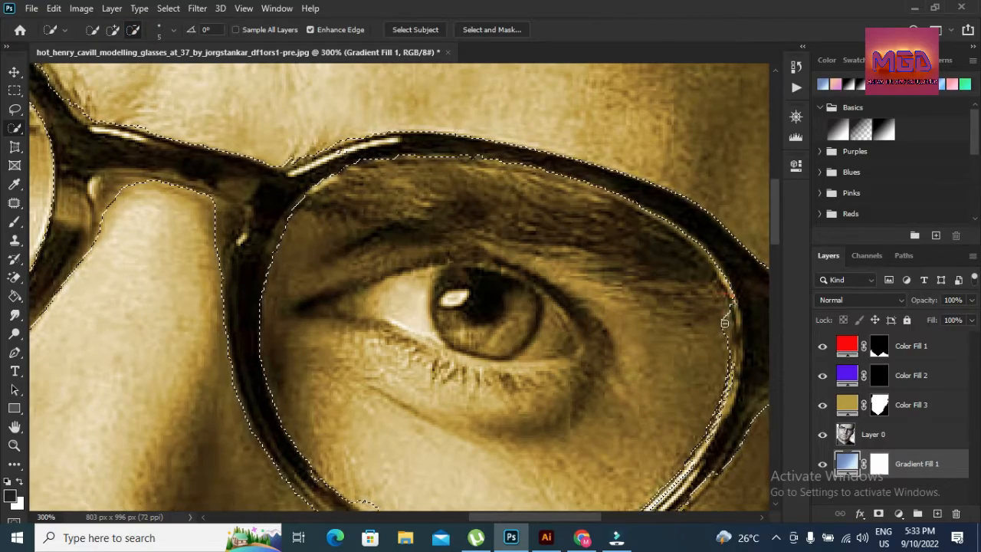
drag(724, 324, 725, 329)
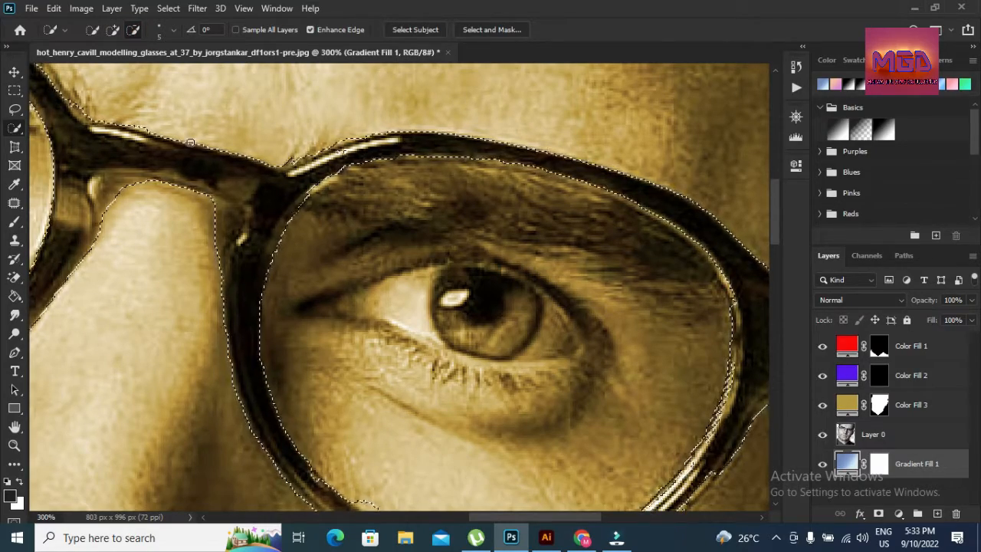
Add a black Solid Color fill layer above Layer 0 from the frame selection and set its blend mode to Overlay
click(14, 426)
click(13, 444)
click(106, 29)
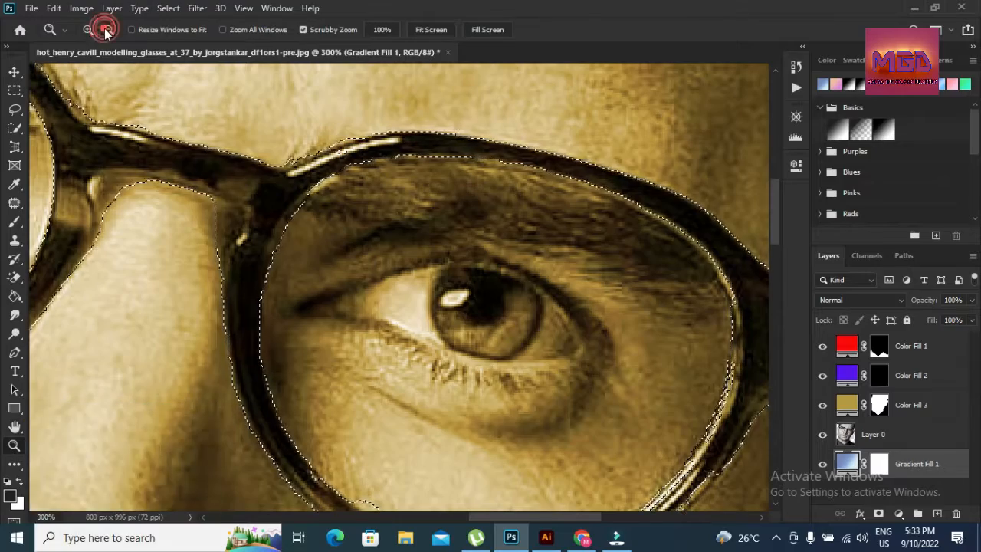
click(195, 320)
click(194, 320)
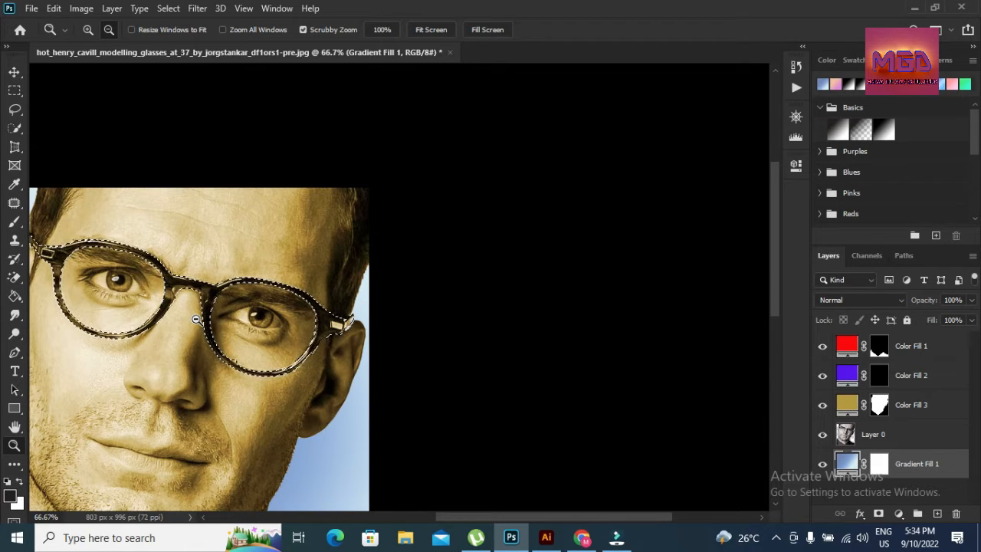
click(850, 435)
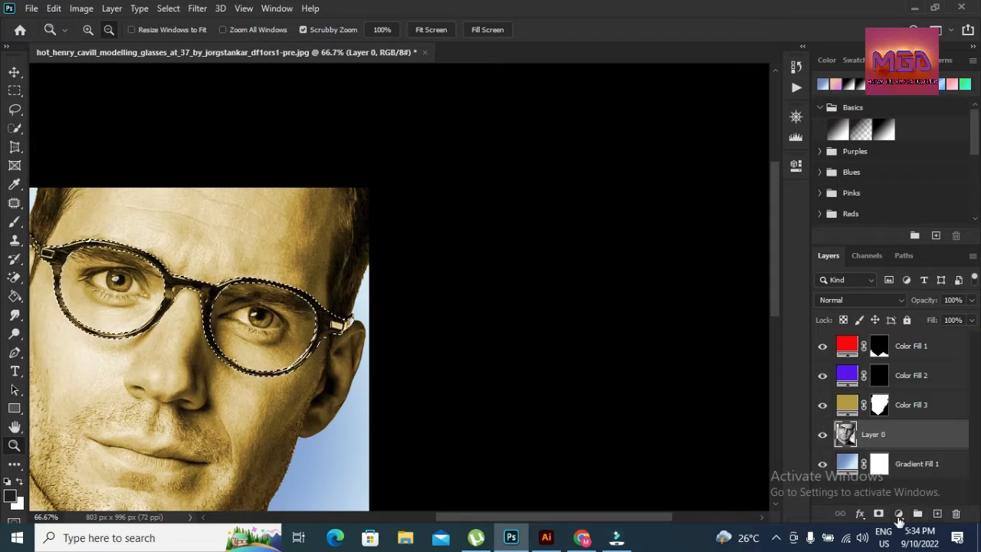
click(898, 515)
click(903, 267)
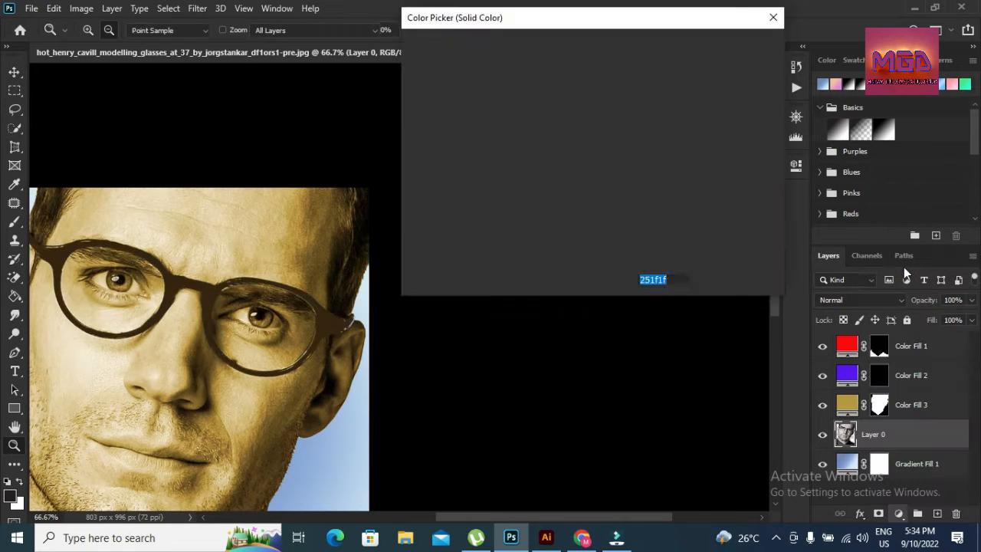
click(427, 232)
click(735, 46)
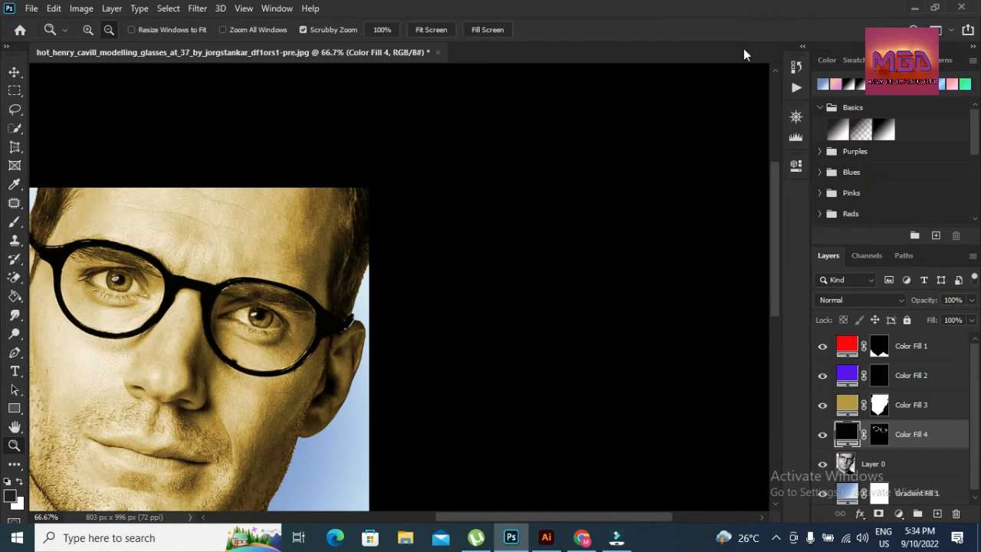
click(856, 301)
click(844, 340)
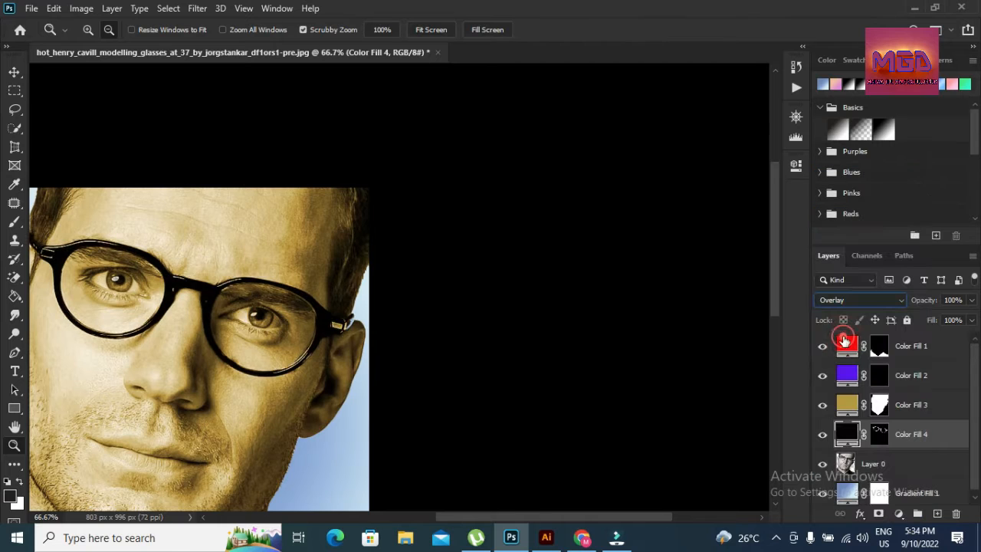
Select the lens area on the image's right side on Layer 0 with the Quick Selection tool
drag(525, 518, 490, 517)
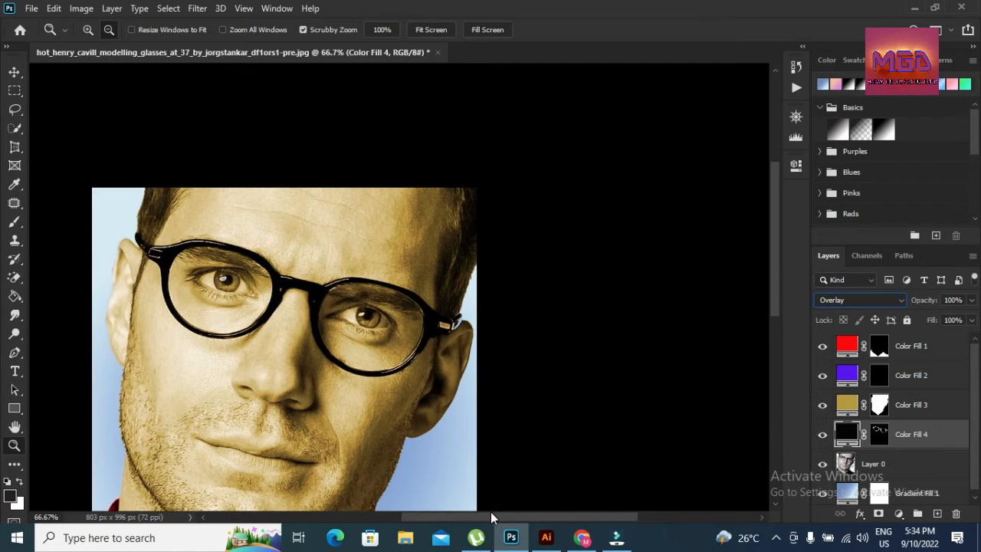
click(203, 256)
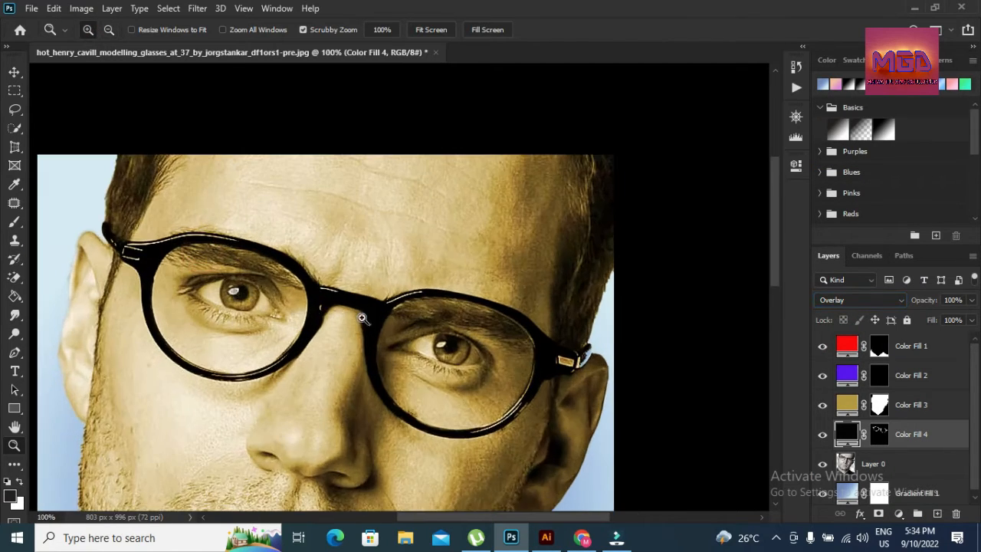
click(396, 327)
scroll(776, 228, down, 2)
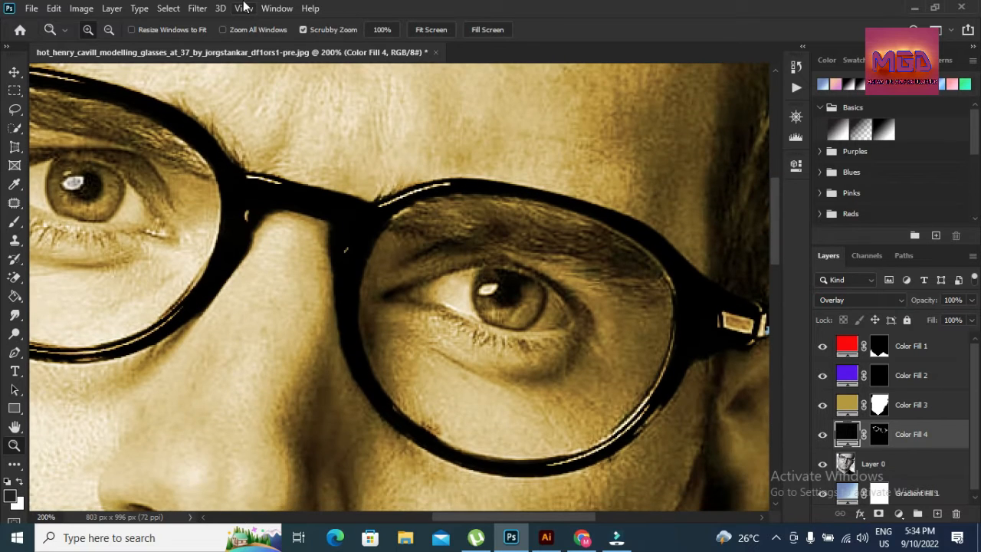
click(12, 130)
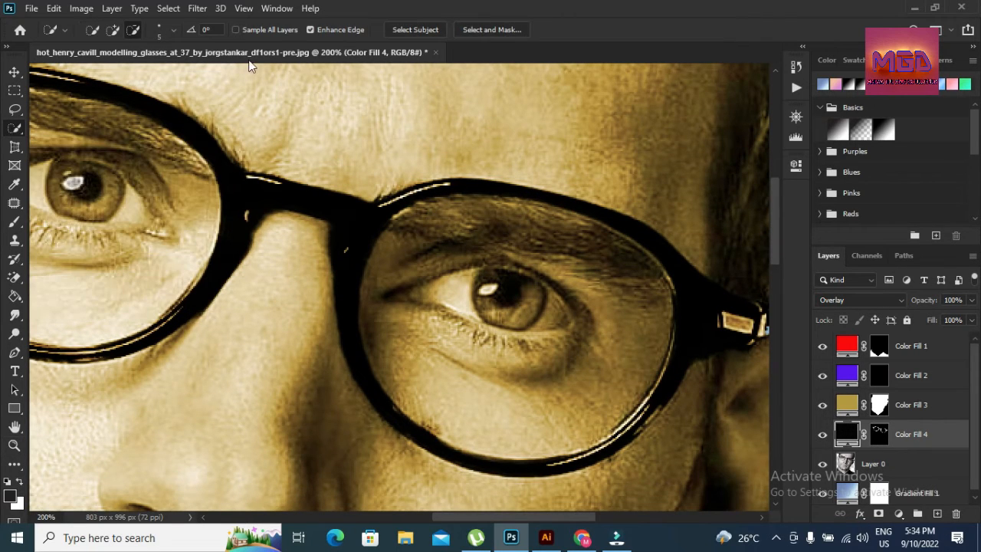
click(884, 470)
mouse_move(440, 203)
mouse_down()
mouse_move(536, 268)
mouse_move(519, 346)
mouse_move(481, 310)
mouse_move(462, 336)
mouse_up()
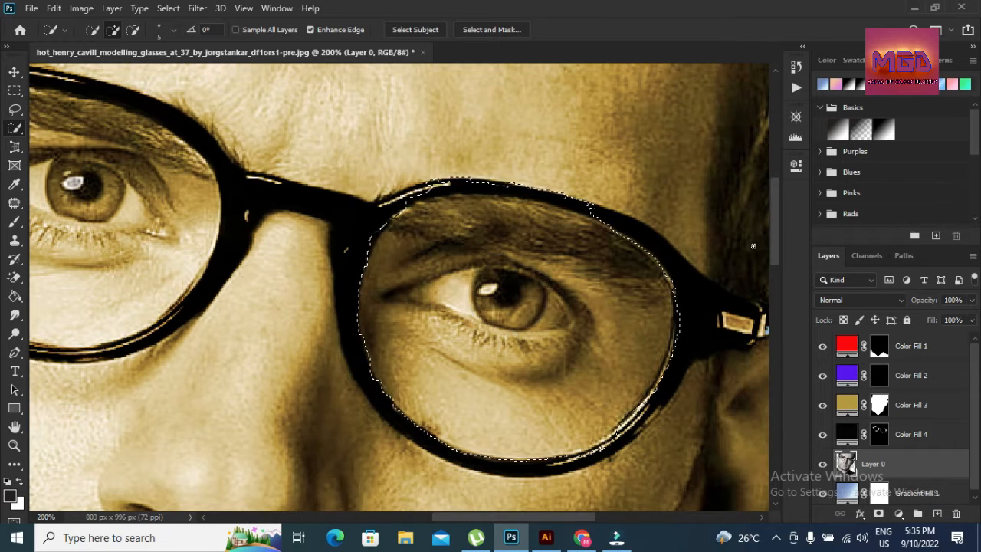
Subtract the upper rim spill from that lens selection and clean up its inner corner near the bridge
click(138, 30)
drag(409, 204, 402, 204)
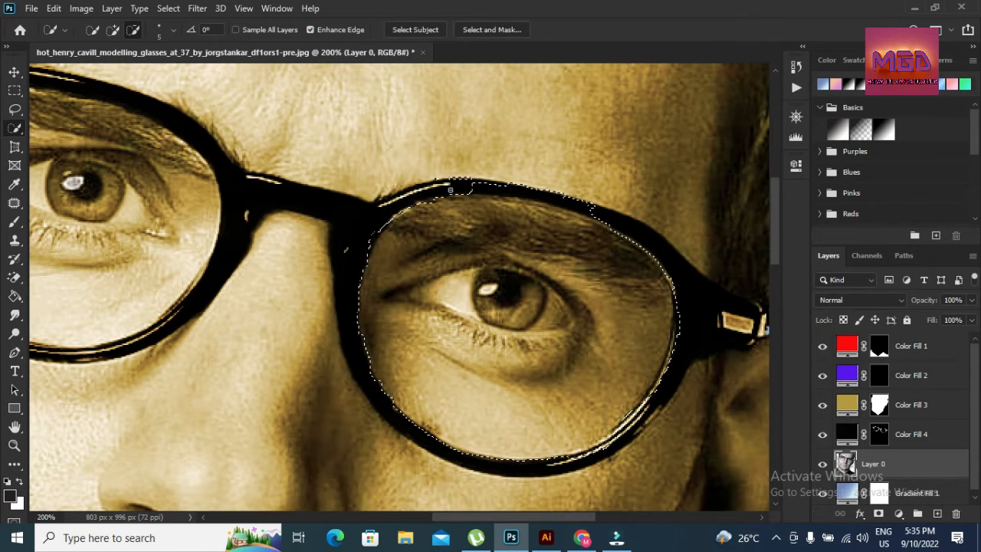
drag(486, 186, 433, 183)
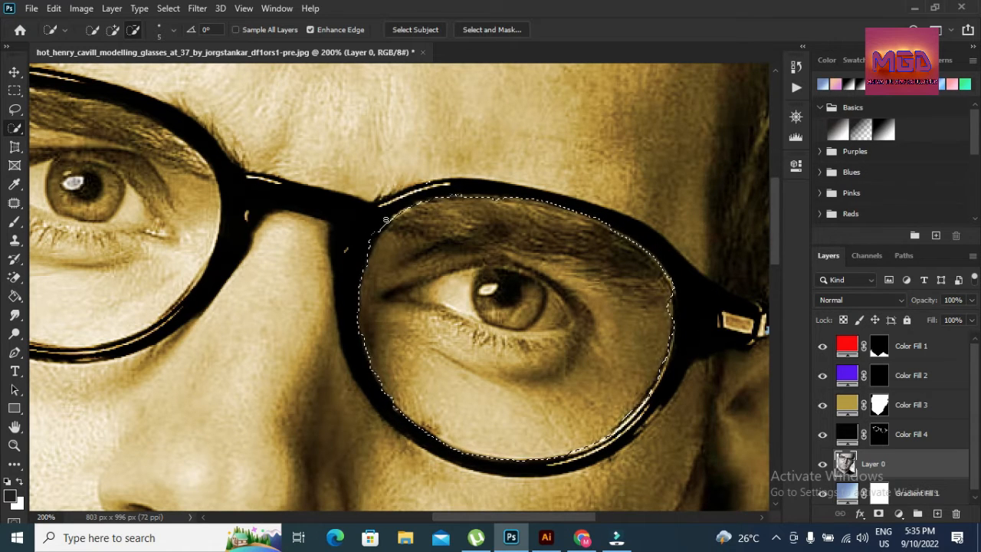
click(115, 29)
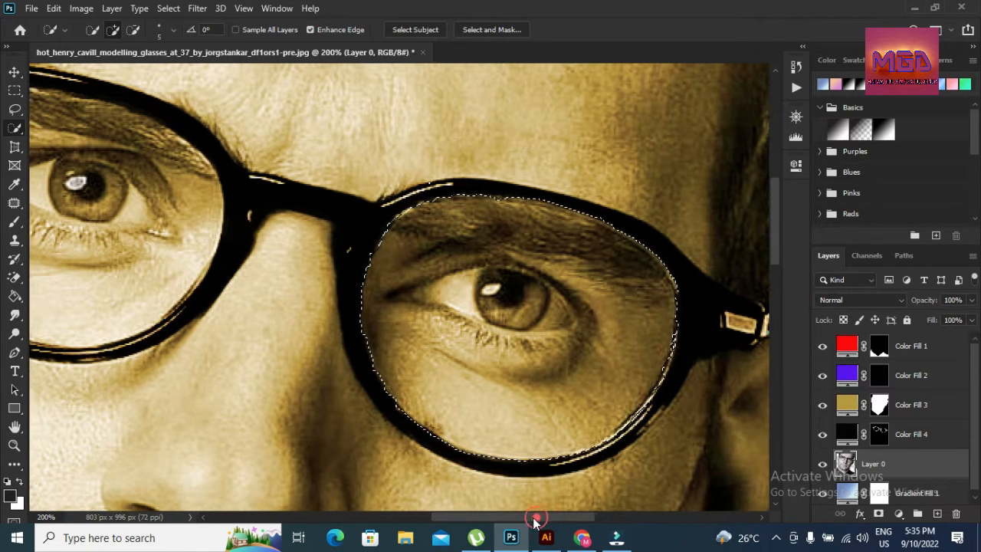
Subtract the upper rim spill from the lens selection on the image's left side, and add back the eyebrow area inside the rim
drag(536, 523, 486, 522)
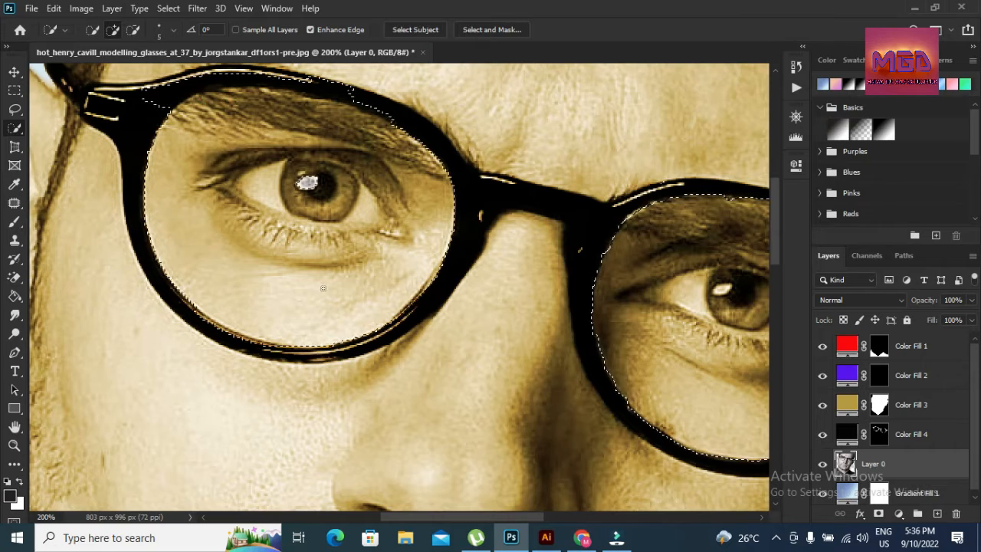
click(132, 29)
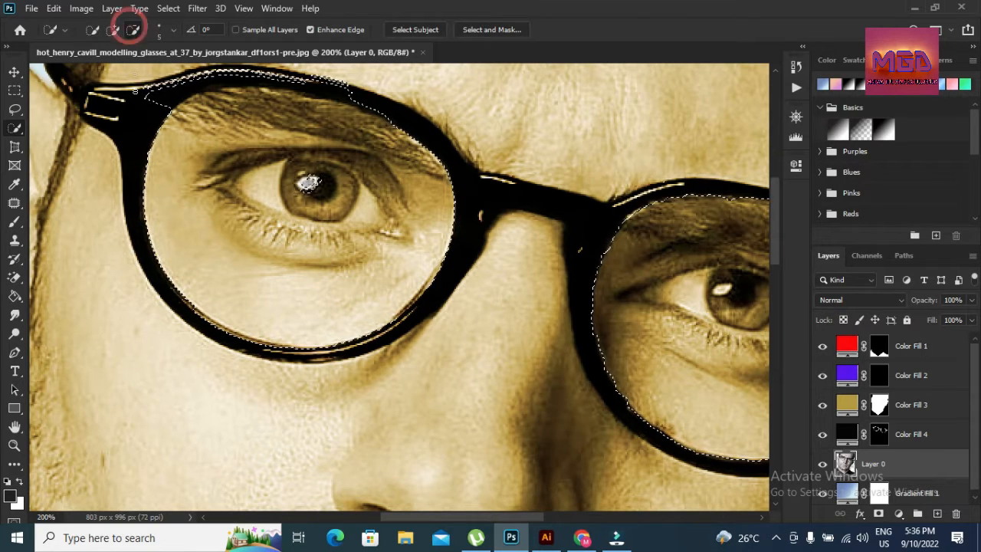
mouse_move(135, 90)
mouse_down()
mouse_move(335, 83)
mouse_move(313, 88)
mouse_move(387, 112)
mouse_move(300, 70)
mouse_move(162, 79)
mouse_up()
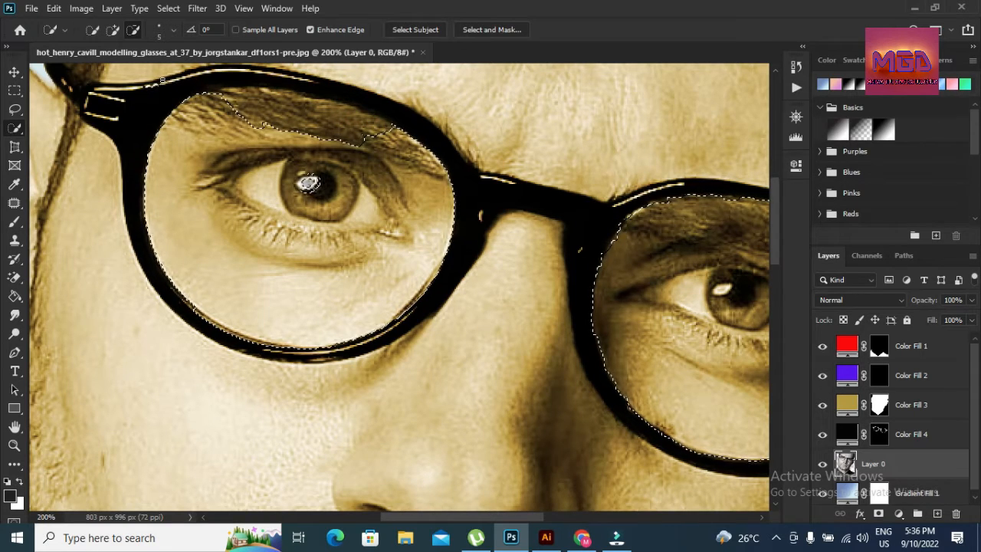
click(134, 30)
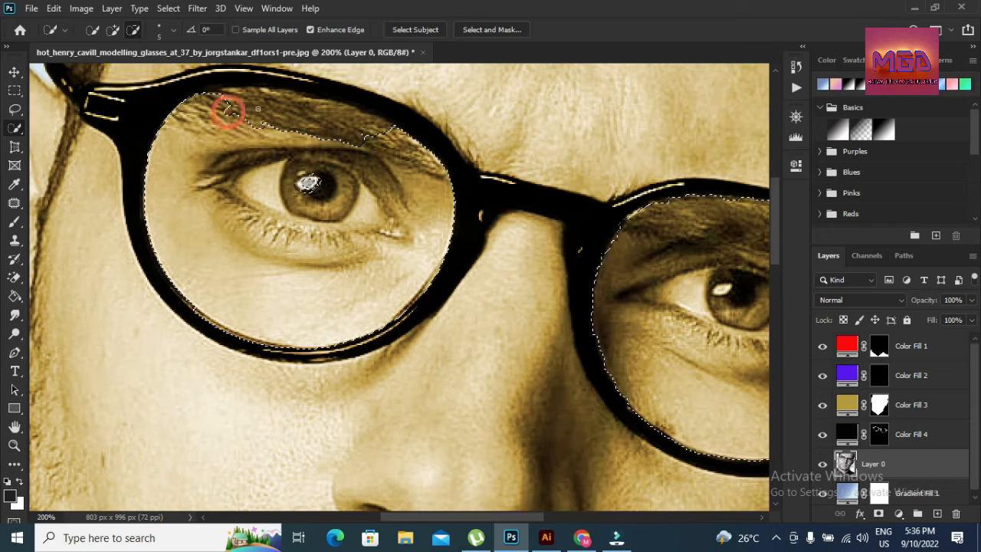
click(114, 30)
mouse_move(247, 112)
mouse_down()
mouse_move(324, 112)
mouse_move(371, 124)
mouse_up()
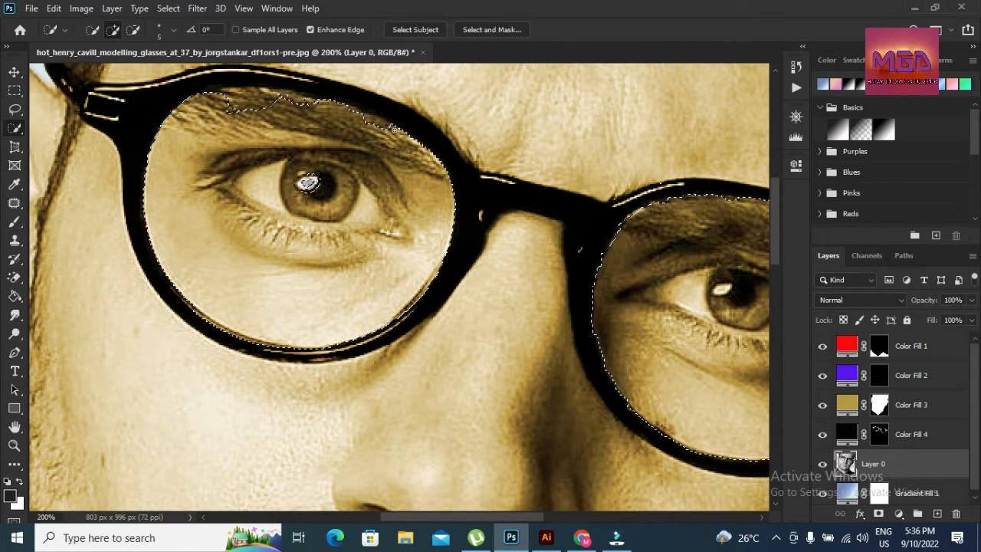
drag(277, 104, 224, 94)
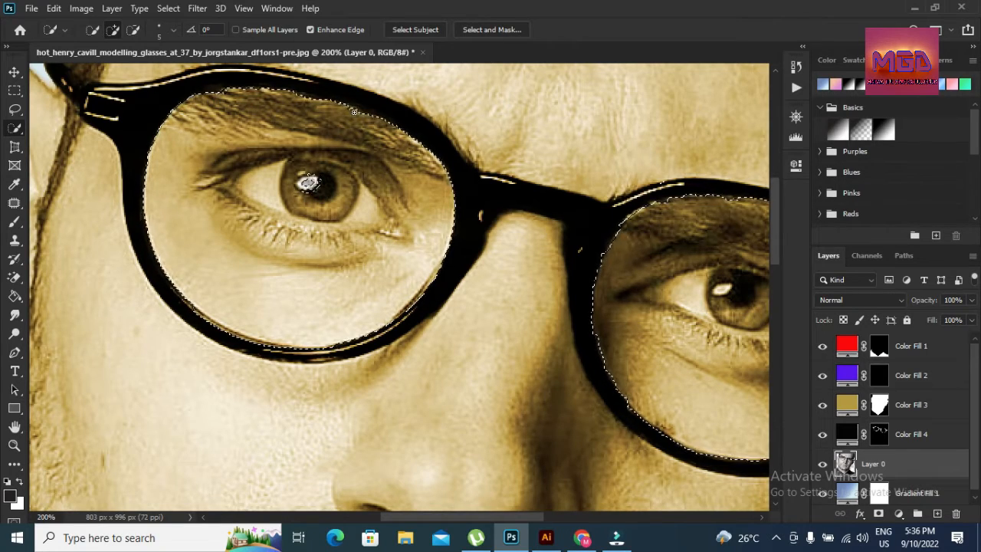
Add a Gradient fill layer from the two-lens selection above Layer 0, using the Black, White preset from Basics
click(14, 445)
alt+click(344, 323)
alt+click(389, 319)
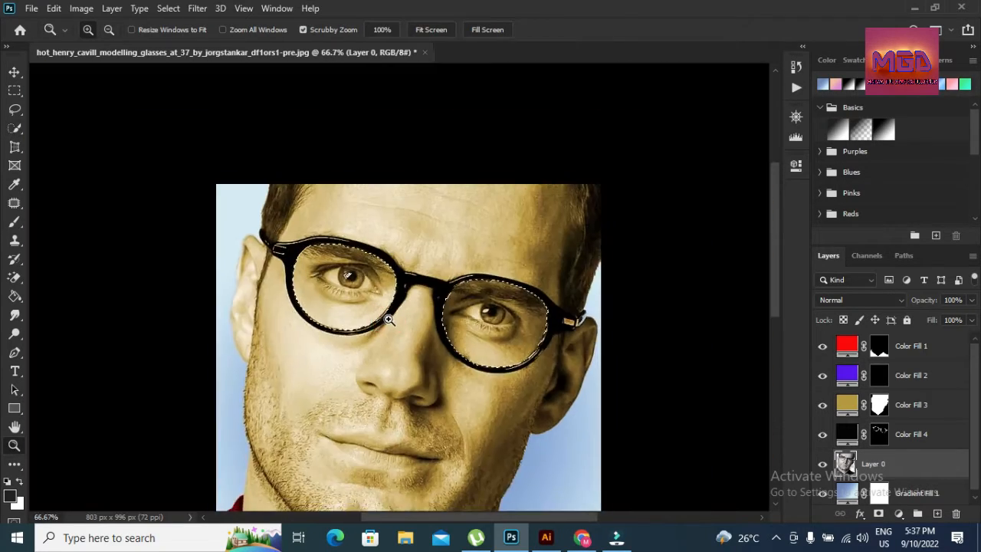
click(898, 514)
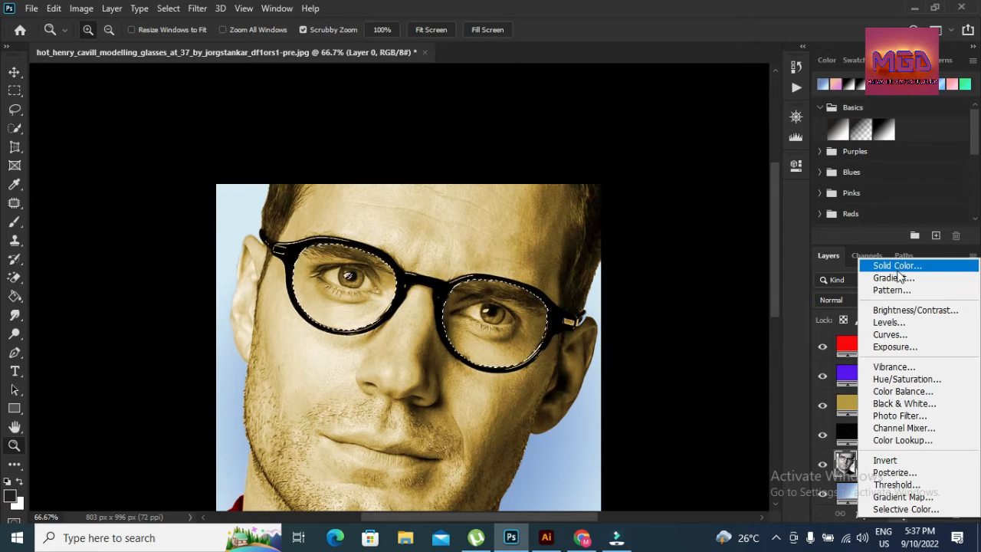
click(889, 278)
click(705, 192)
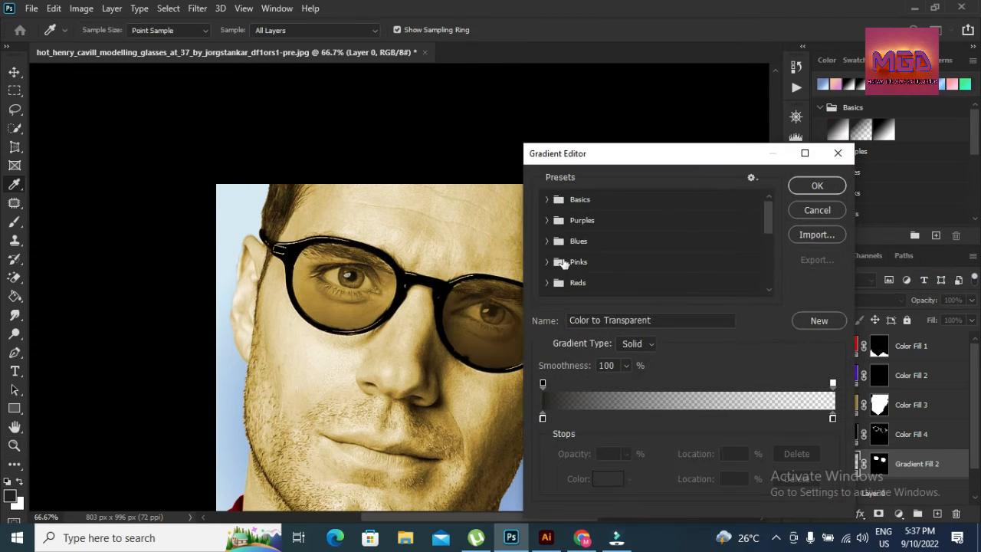
click(606, 204)
click(567, 219)
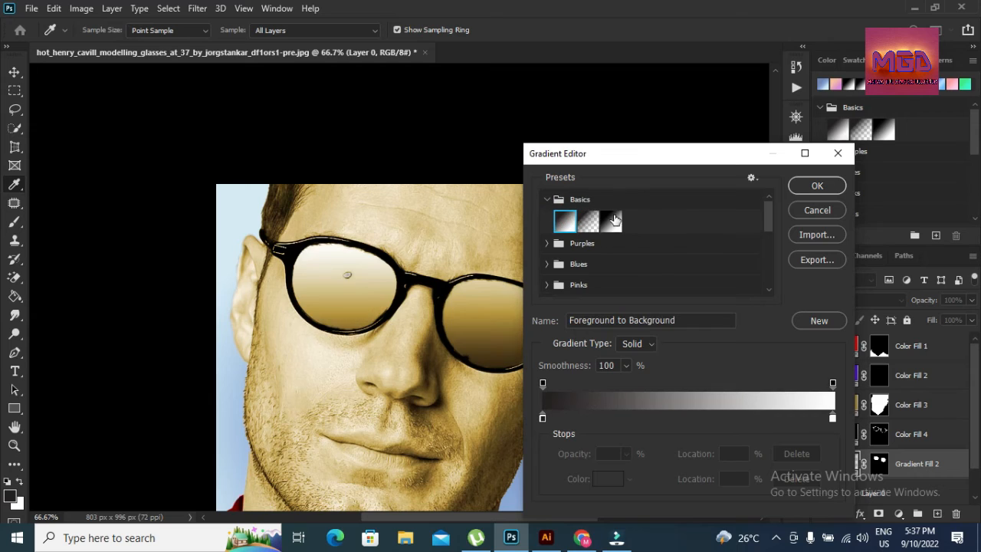
click(613, 220)
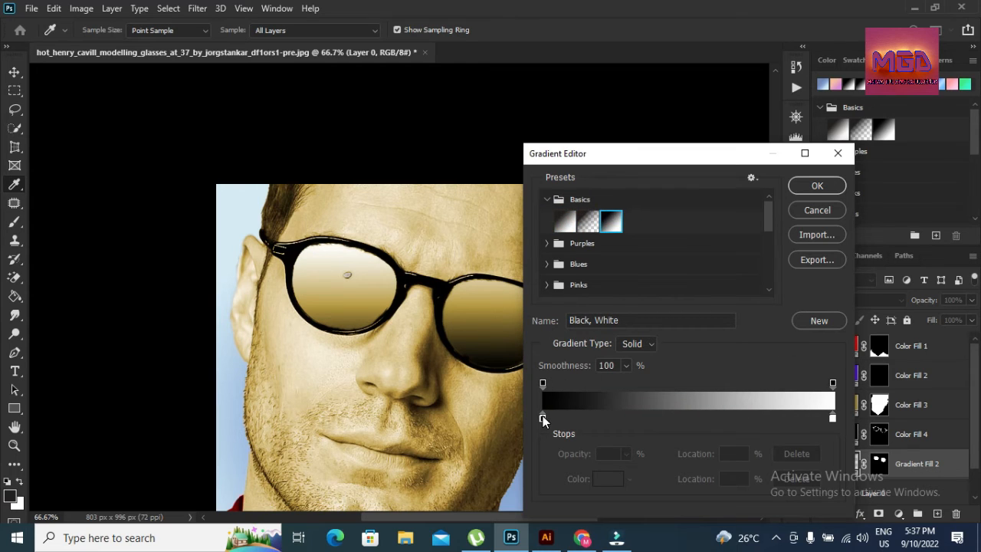
Move the lens gradient's black stop to 39% and shift the midpoint closer to the white stop
drag(542, 419, 647, 409)
key(ctrl+z)
drag(543, 420, 655, 427)
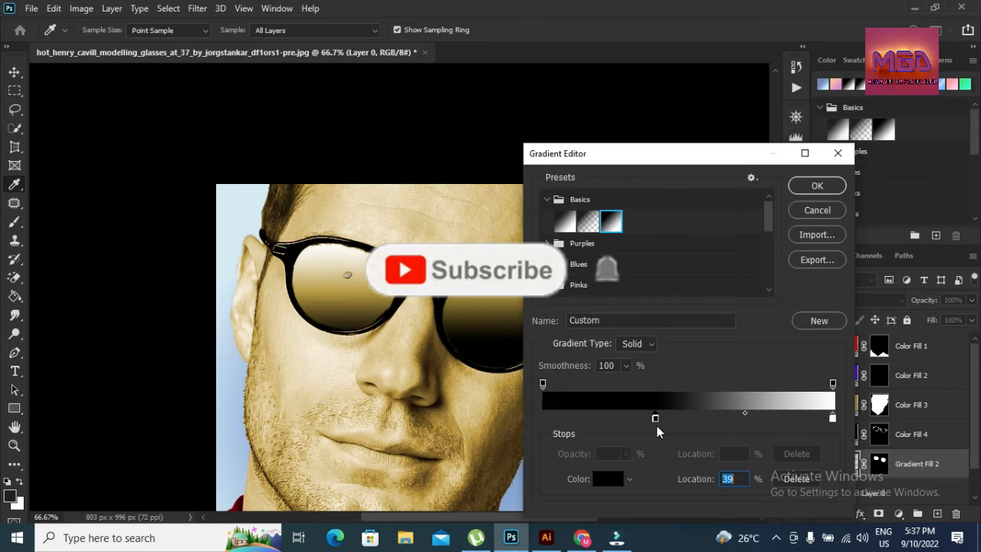
drag(745, 414, 783, 413)
Change the lens gradient's white end stop to grey a29ca2 and accept the edited gradient
double_click(833, 418)
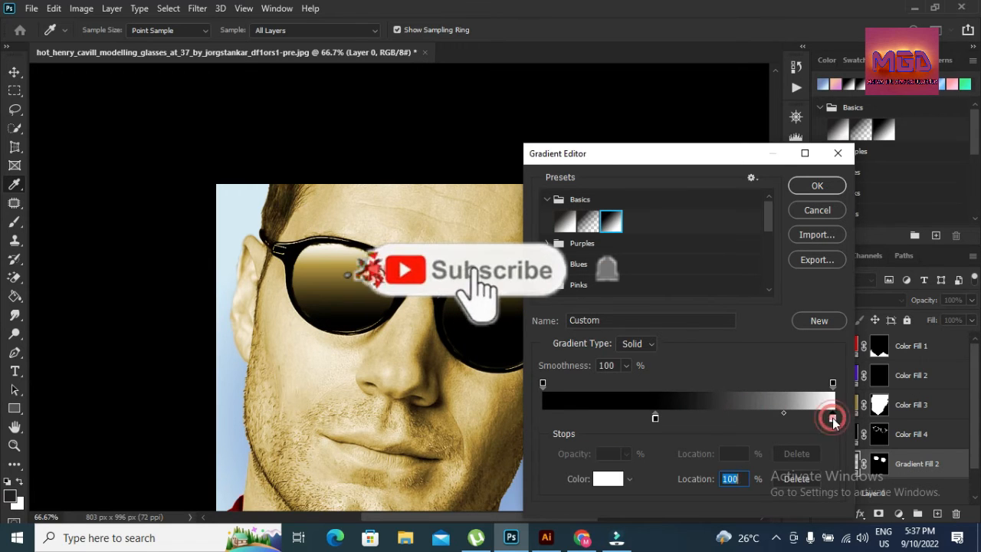
click(415, 118)
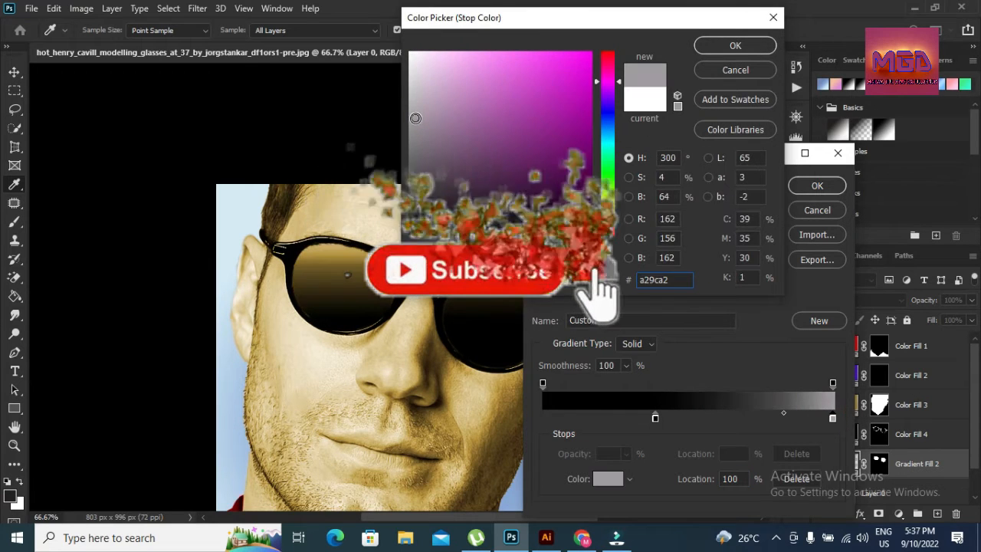
click(737, 44)
click(817, 187)
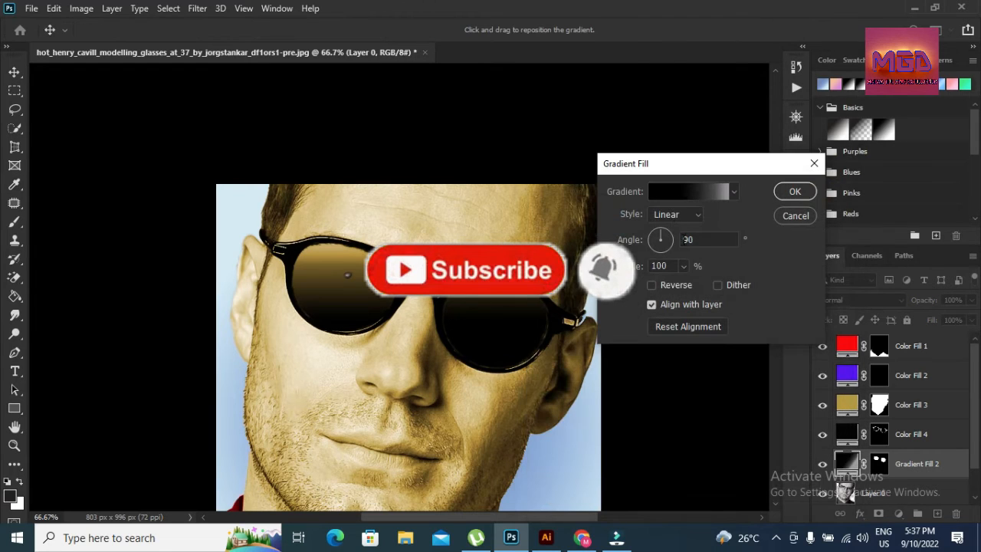
Reverse the linear lens gradient, apply the fill, and set its layer's blend mode to Overlay
click(674, 215)
click(765, 265)
click(672, 285)
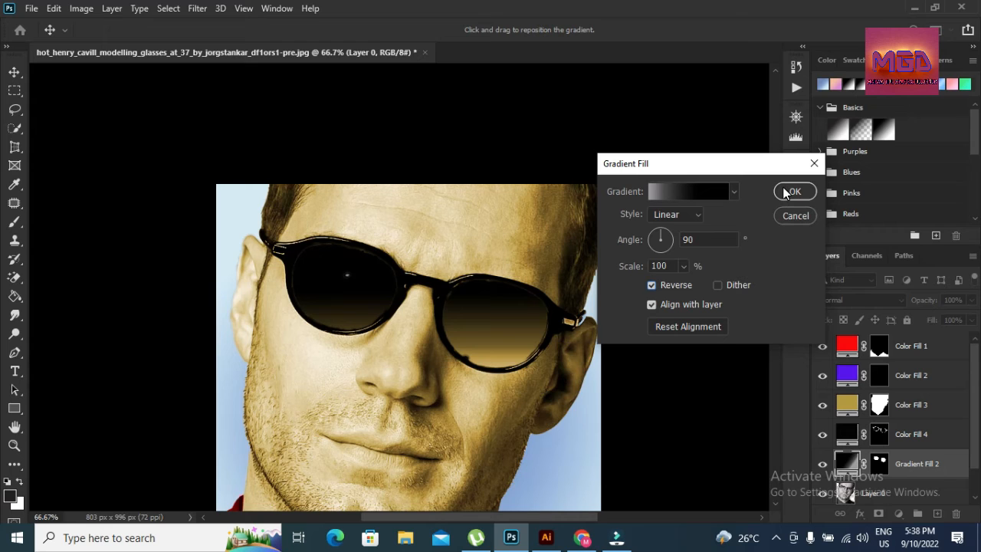
click(795, 191)
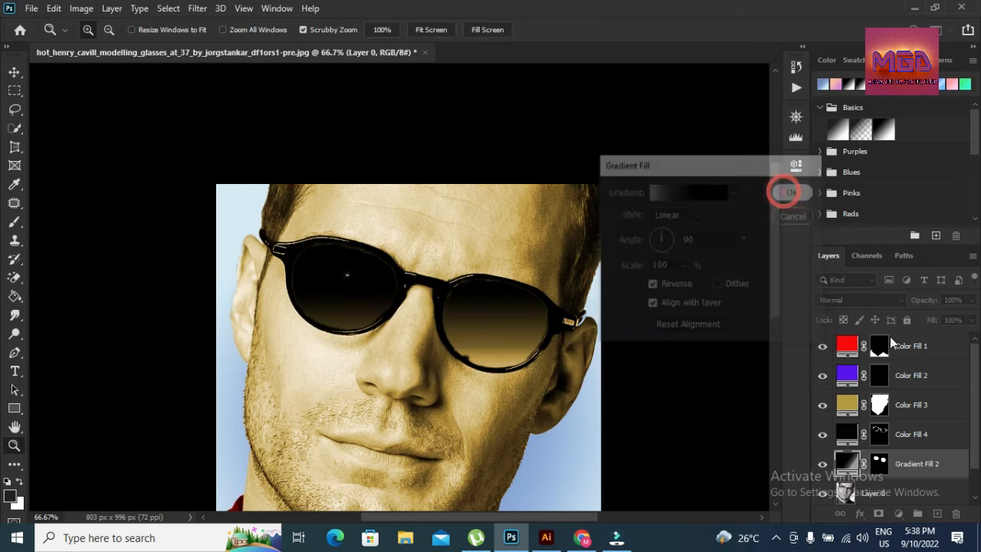
click(851, 299)
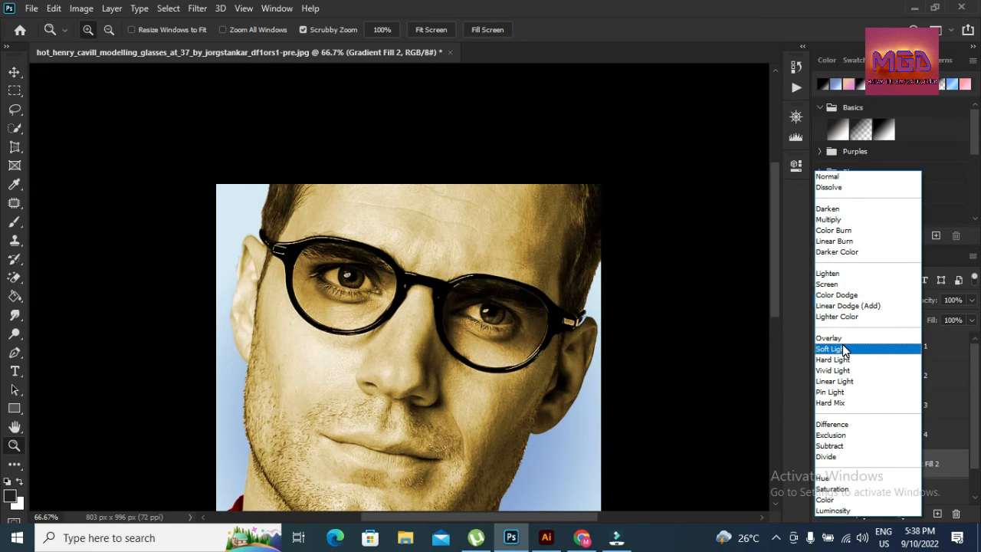
click(839, 338)
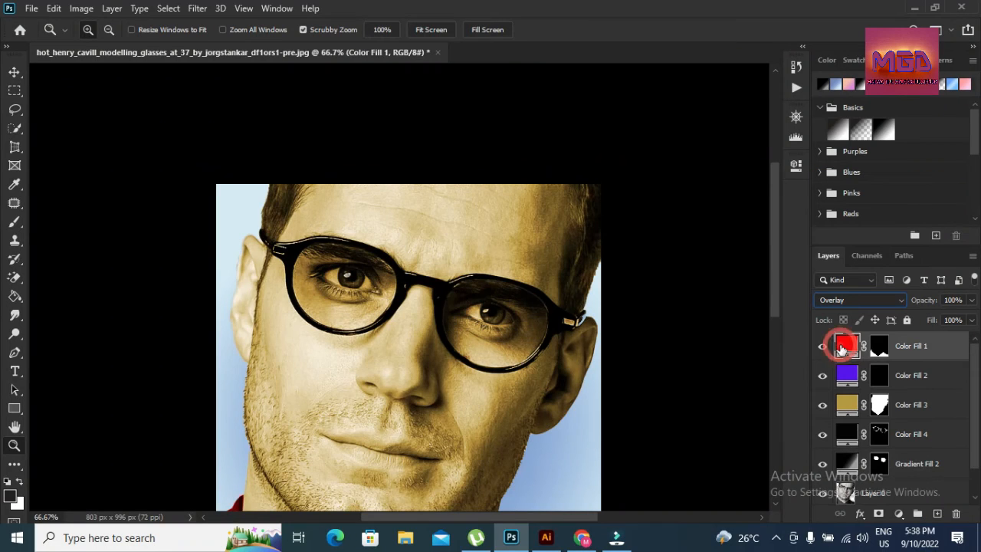
click(15, 74)
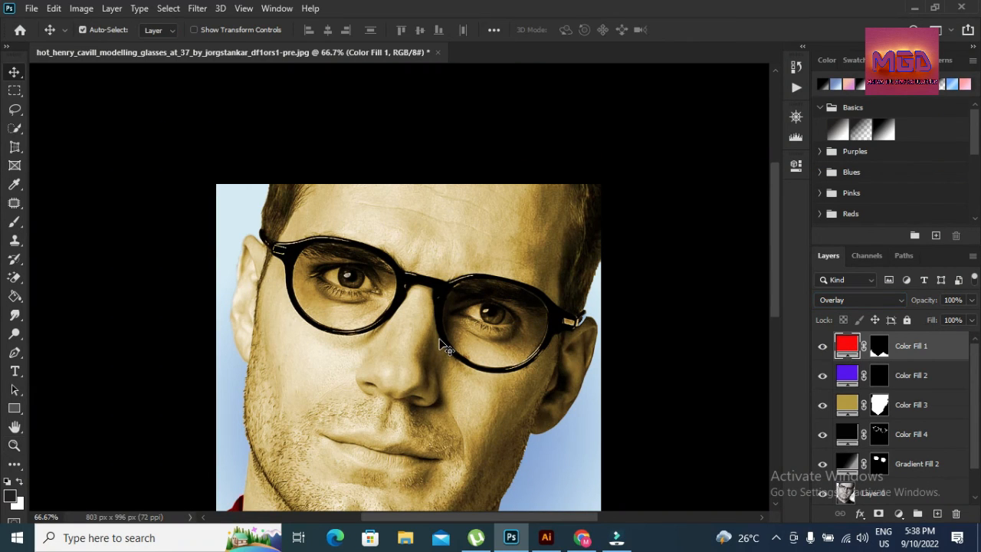
click(14, 445)
alt+click(330, 361)
alt+click(334, 362)
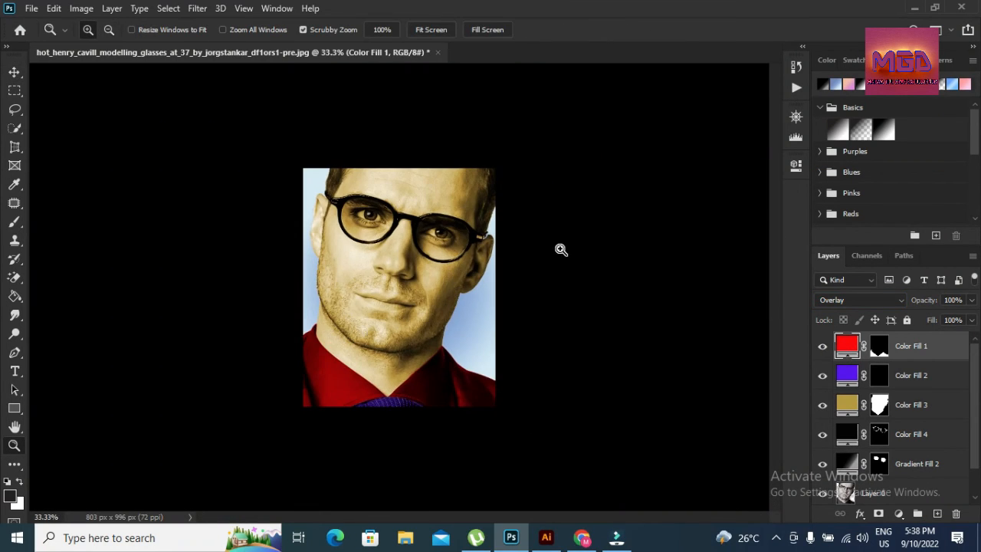